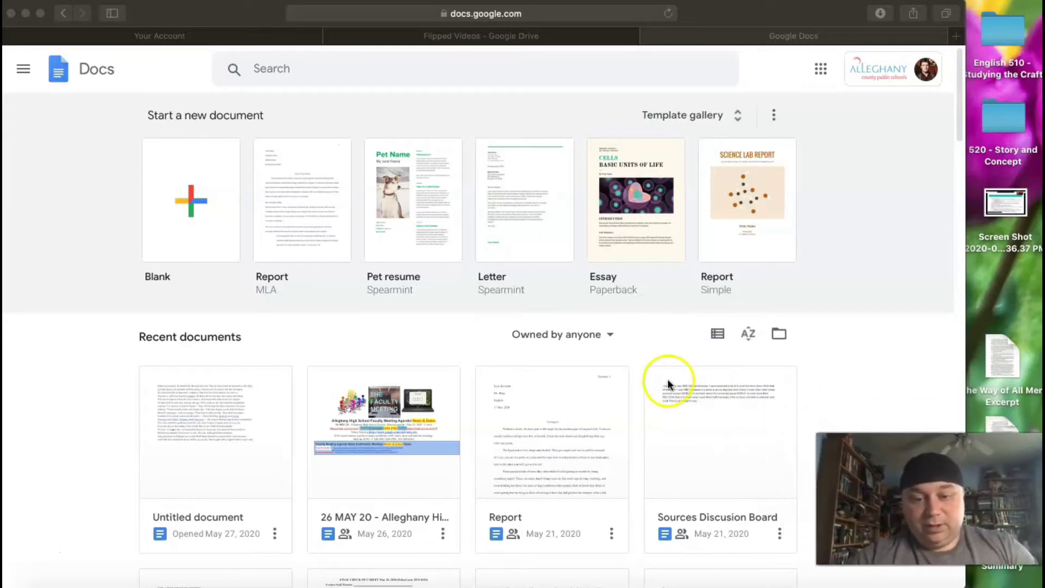
Create a new document from the Report MLA template in the template gallery.
scroll(569, 396, down, 5)
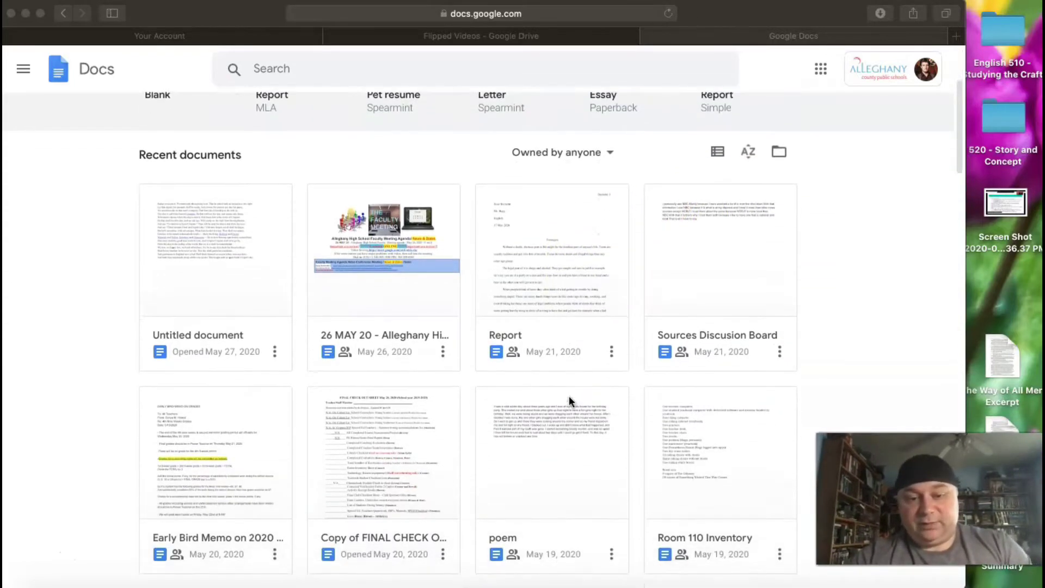
scroll(569, 397, up, 5)
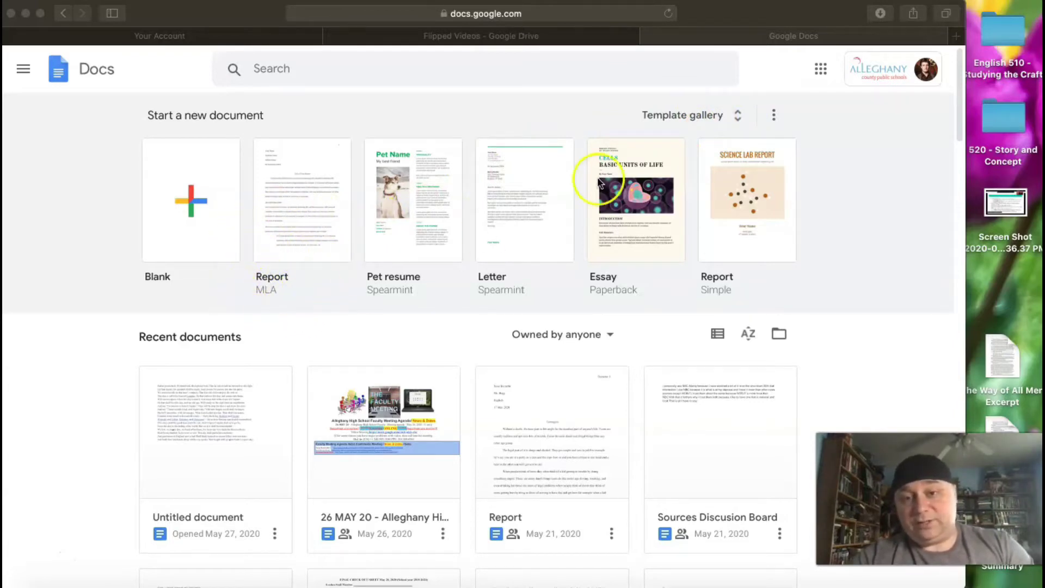
click(740, 118)
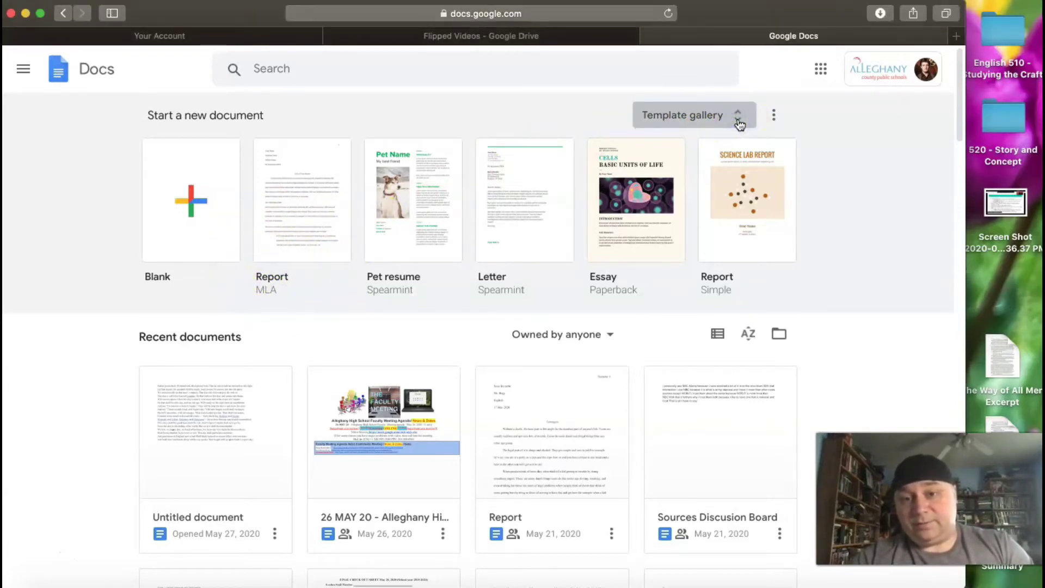
click(740, 123)
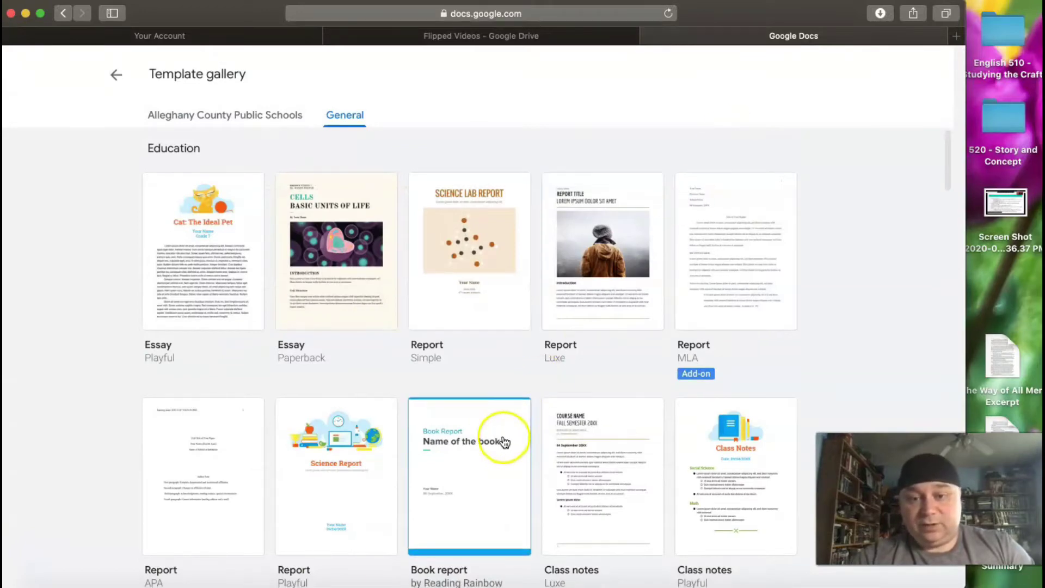
scroll(504, 442, down, 3)
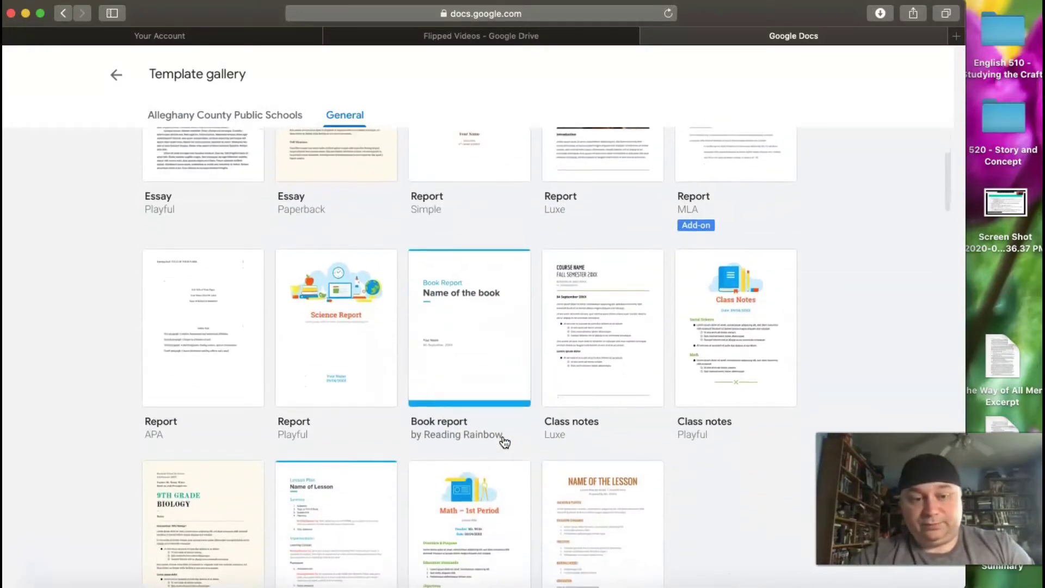
scroll(504, 442, up, 3)
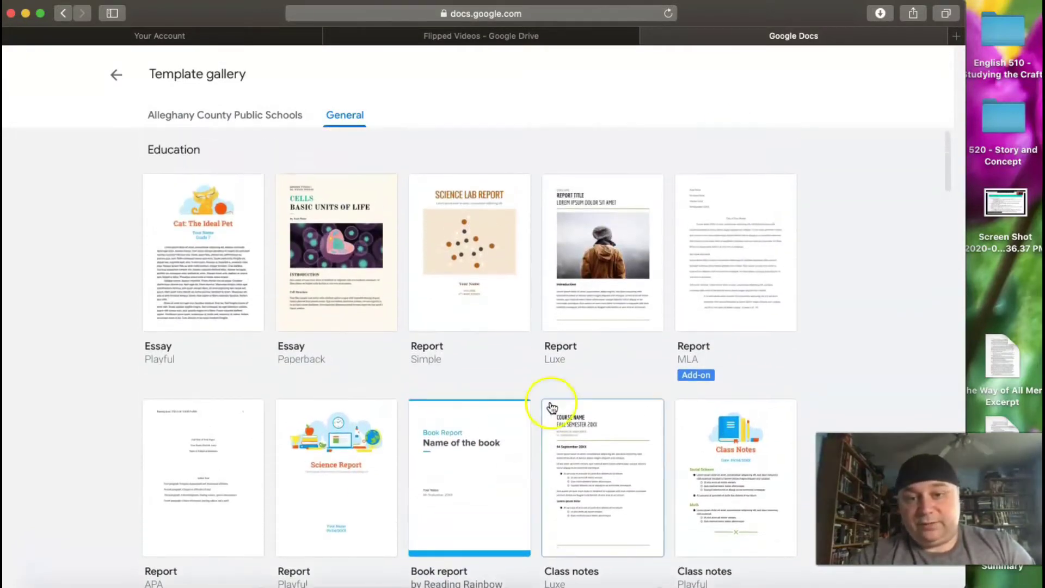
click(727, 281)
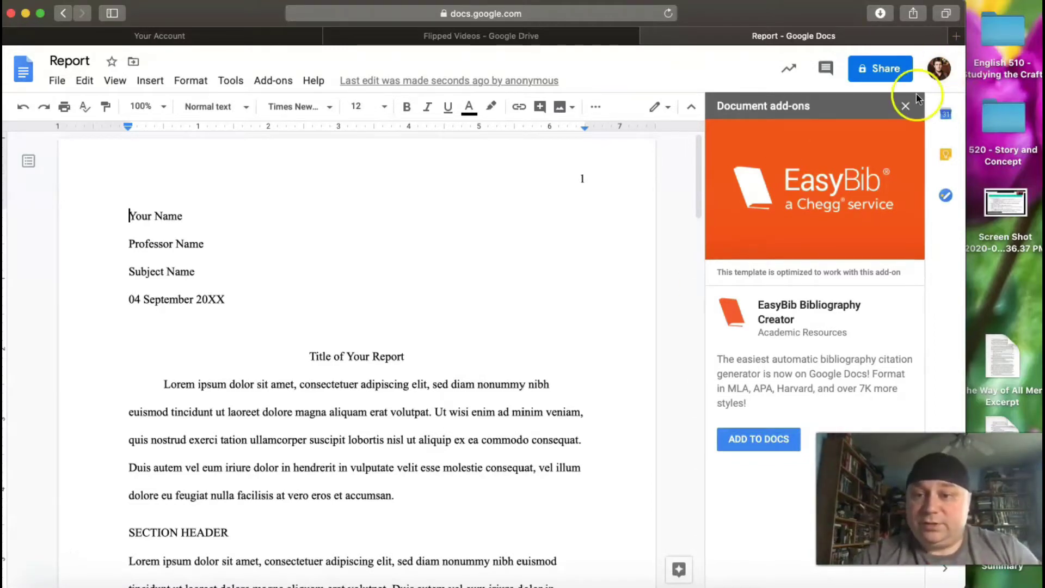
Dismiss the EasyBib suggestion and rename the document from 'Report' to 'MLA Template Example'.
click(906, 105)
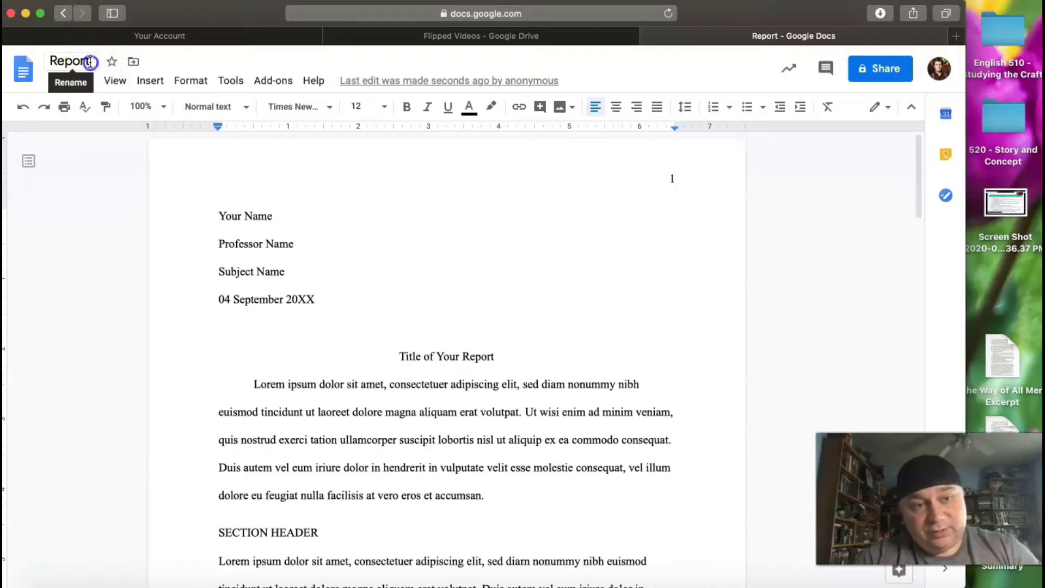
click(89, 61)
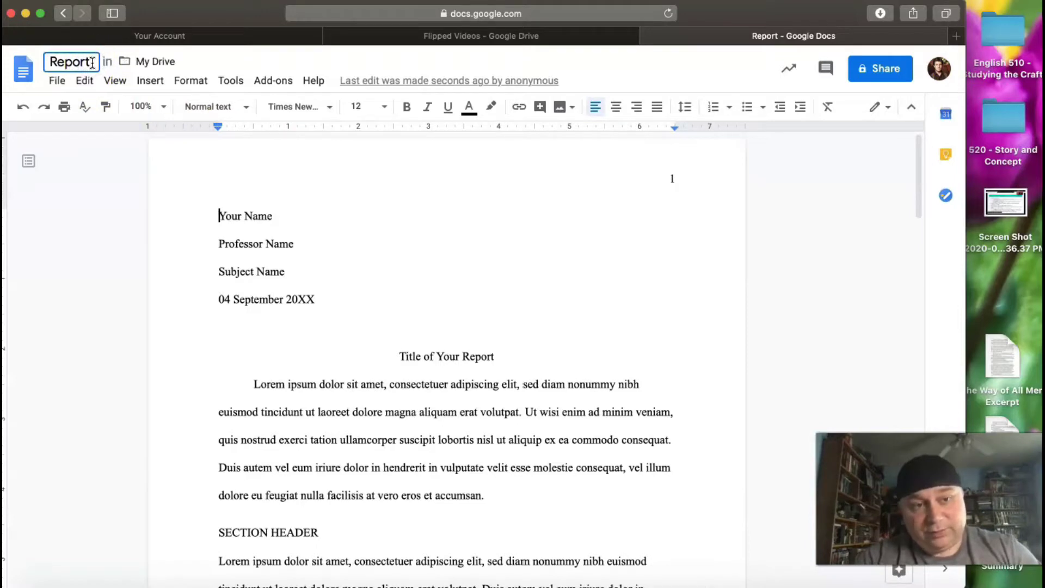
drag(92, 62, 43, 63)
text(MLA )
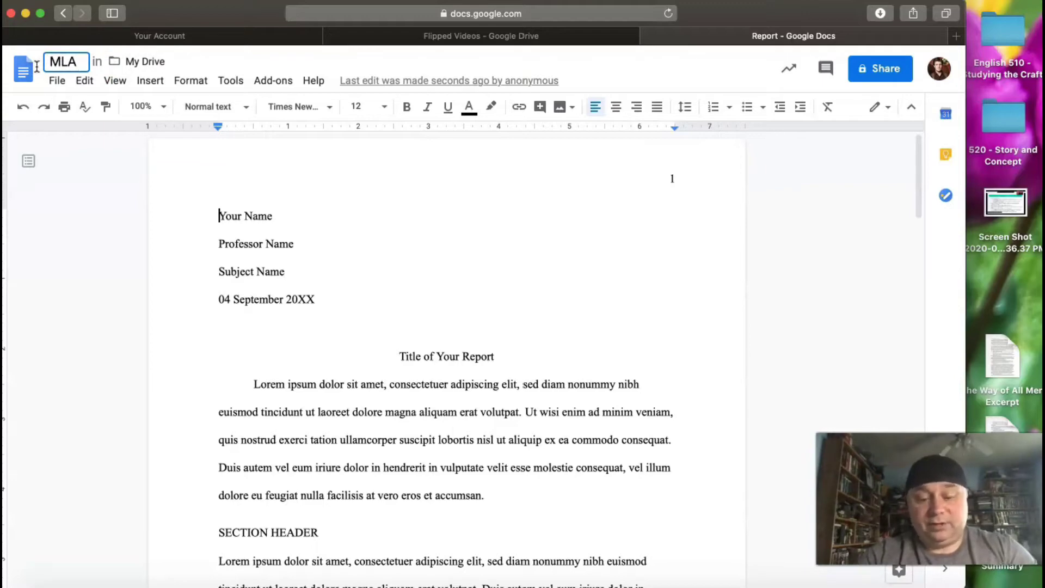
text(Temp)
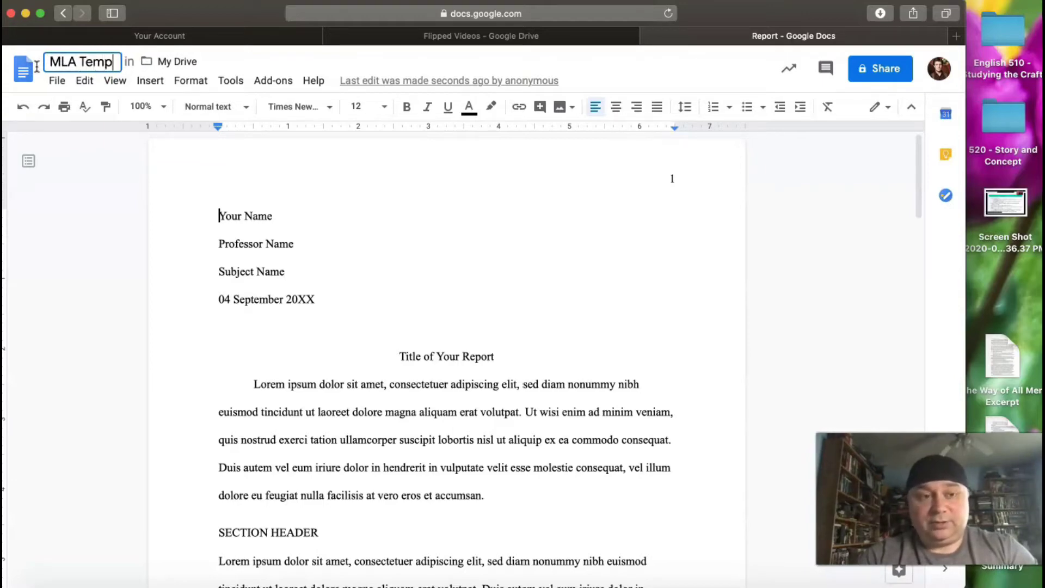
text(late Example)
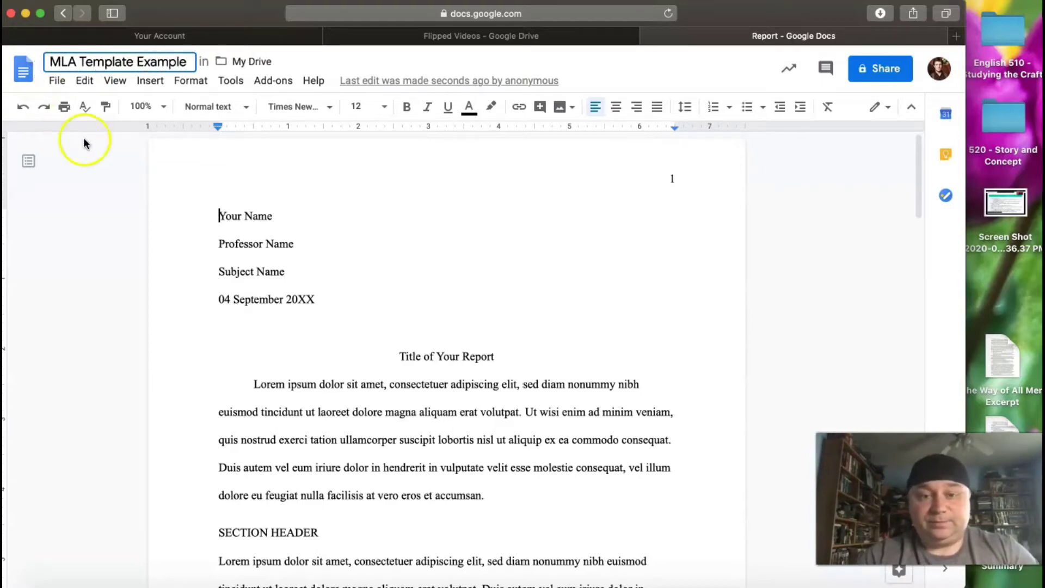
click(224, 217)
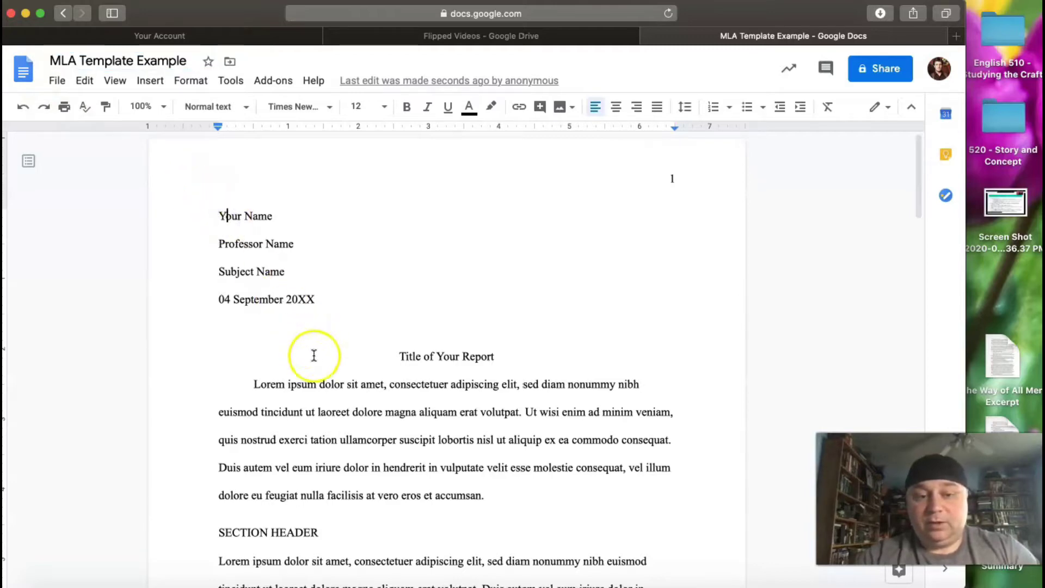
scroll(318, 362, down, 1)
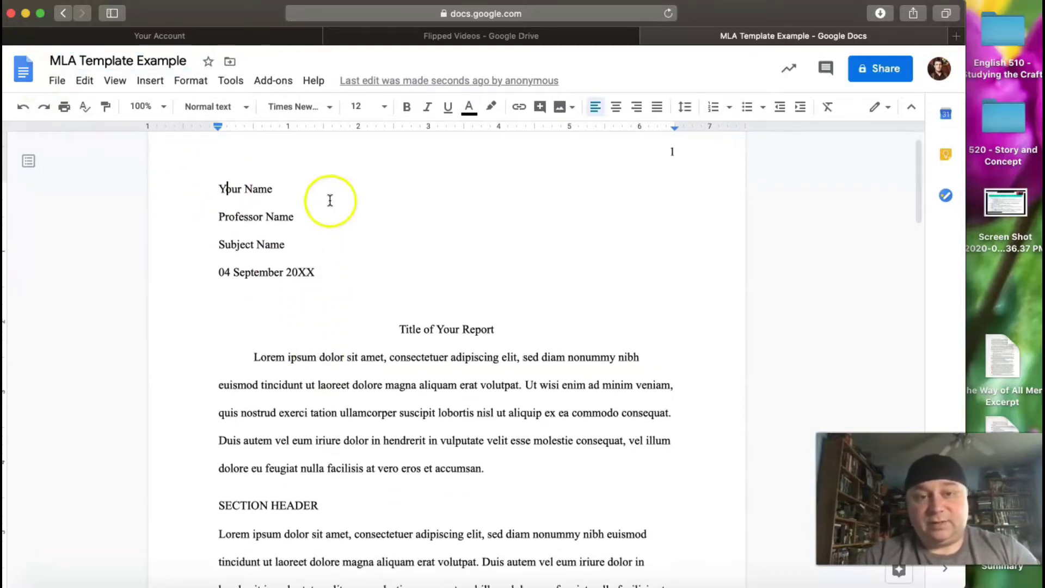
scroll(308, 402, down, 5)
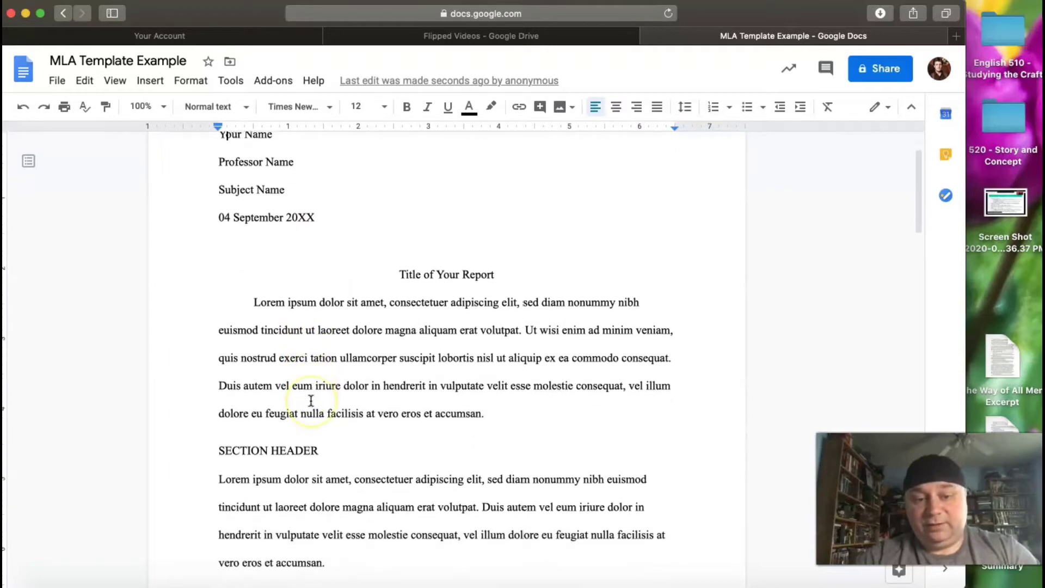
scroll(311, 401, down, 1)
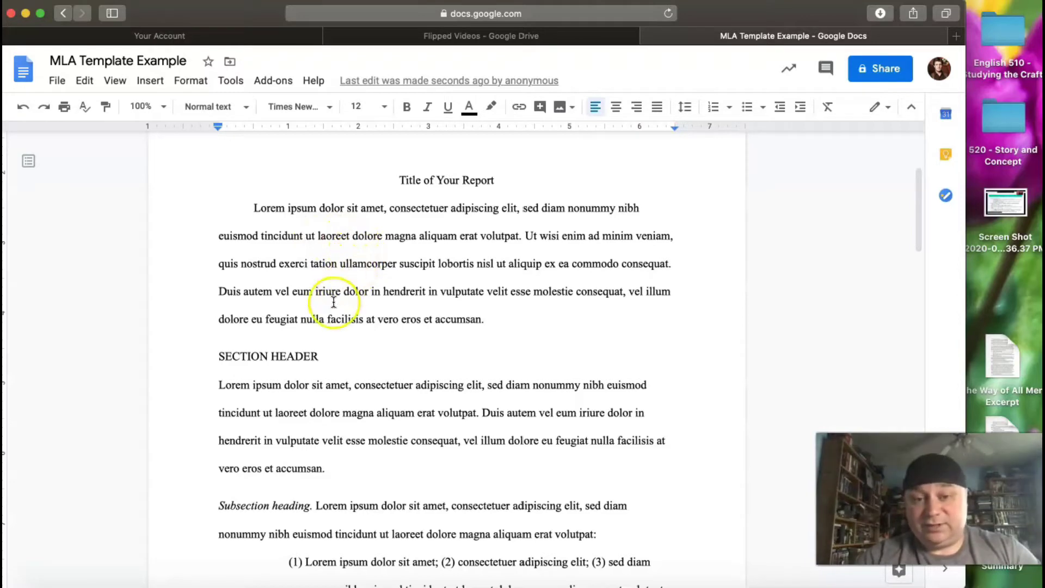
scroll(334, 301, down, 2)
scroll(334, 301, down, 1)
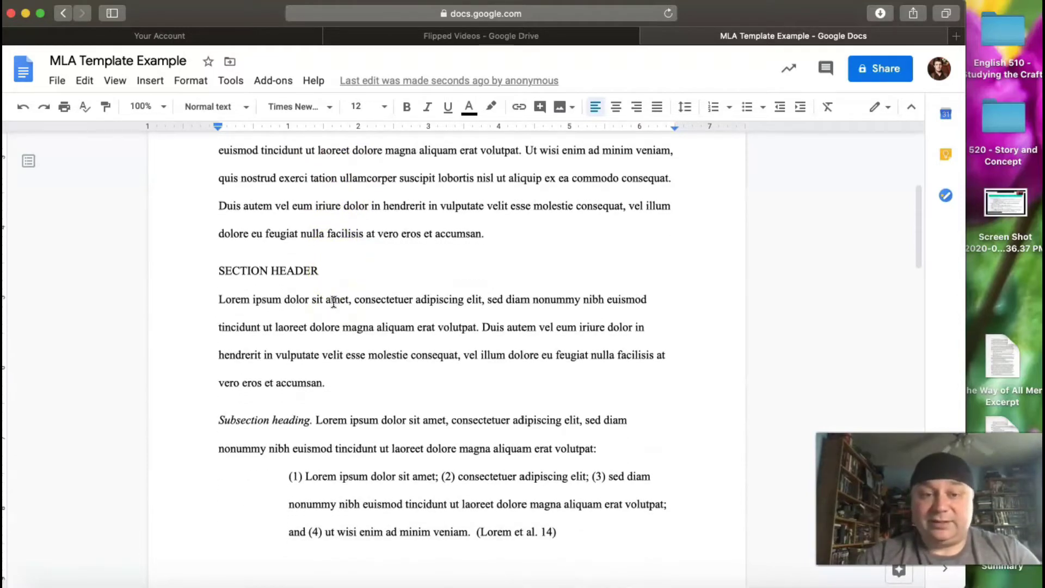
scroll(334, 301, up, 9)
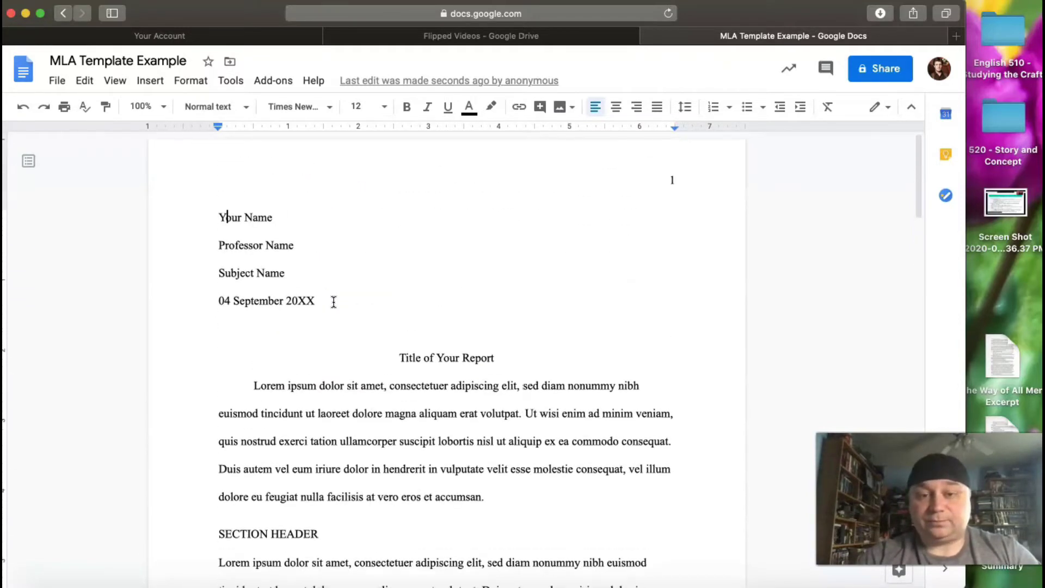
click(577, 217)
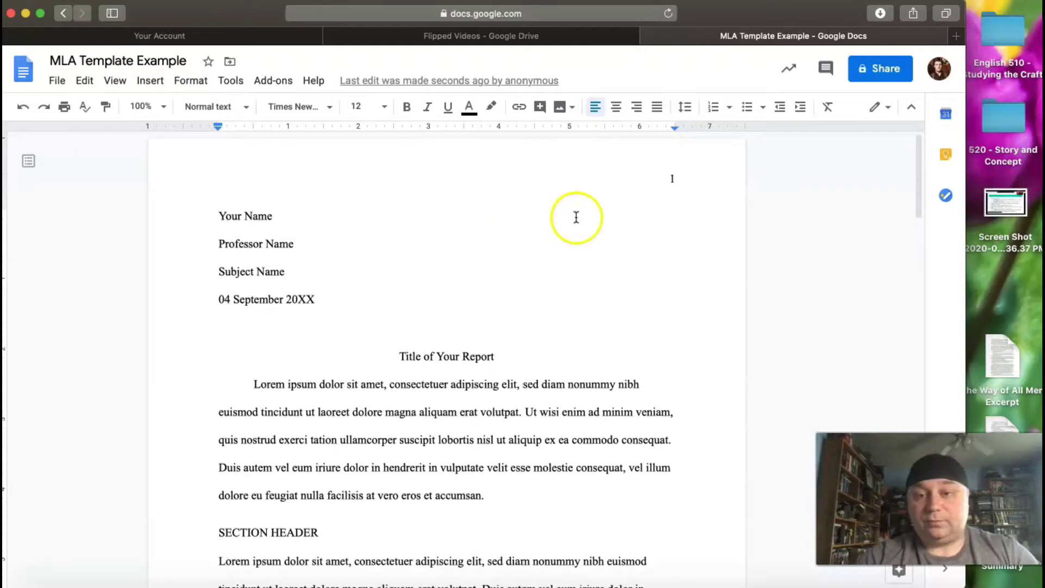
Add the author's surname before page number 1 in the page header.
click(669, 176)
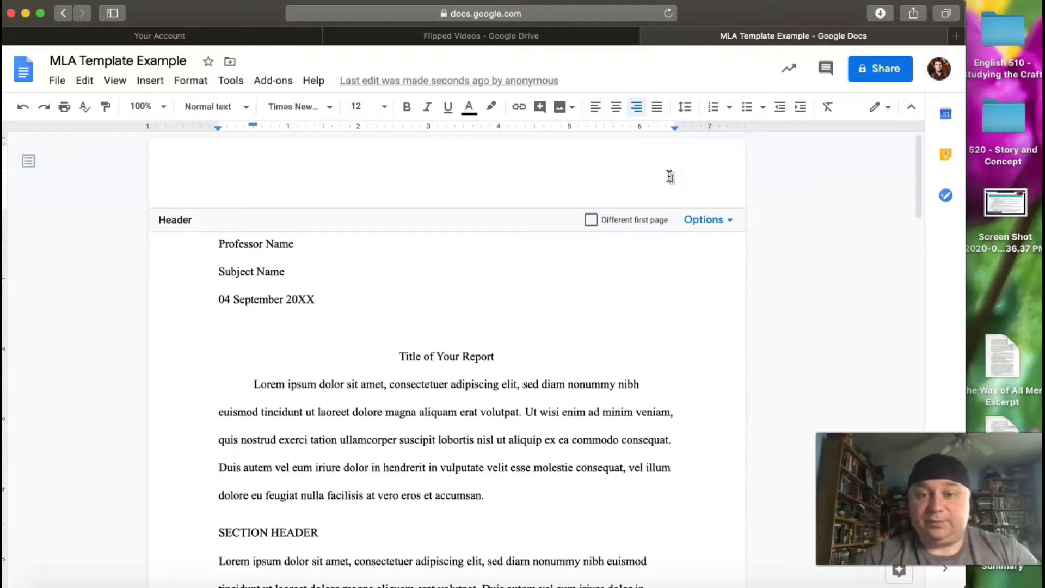
text(Ha)
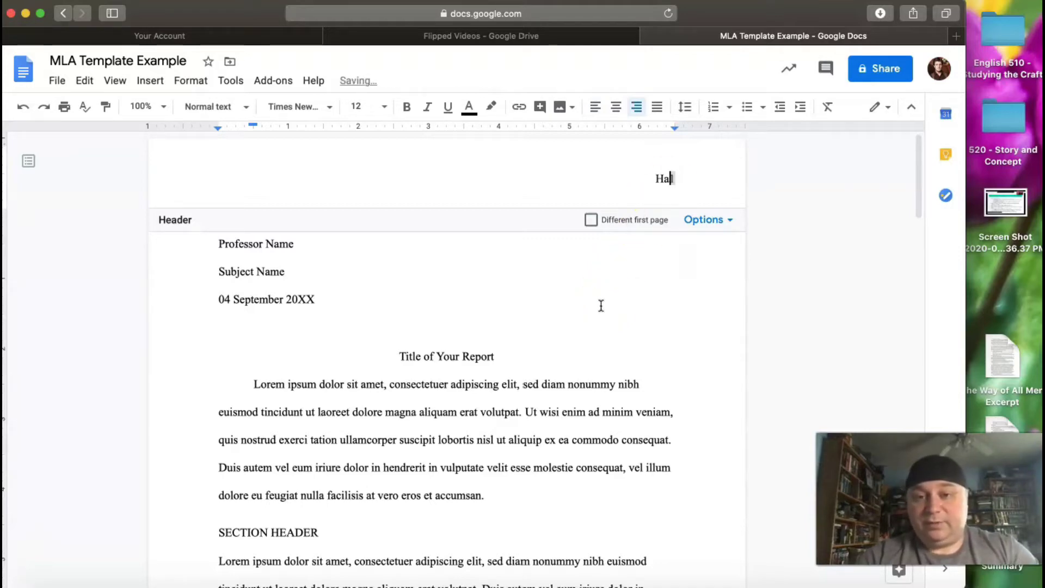
text(gy)
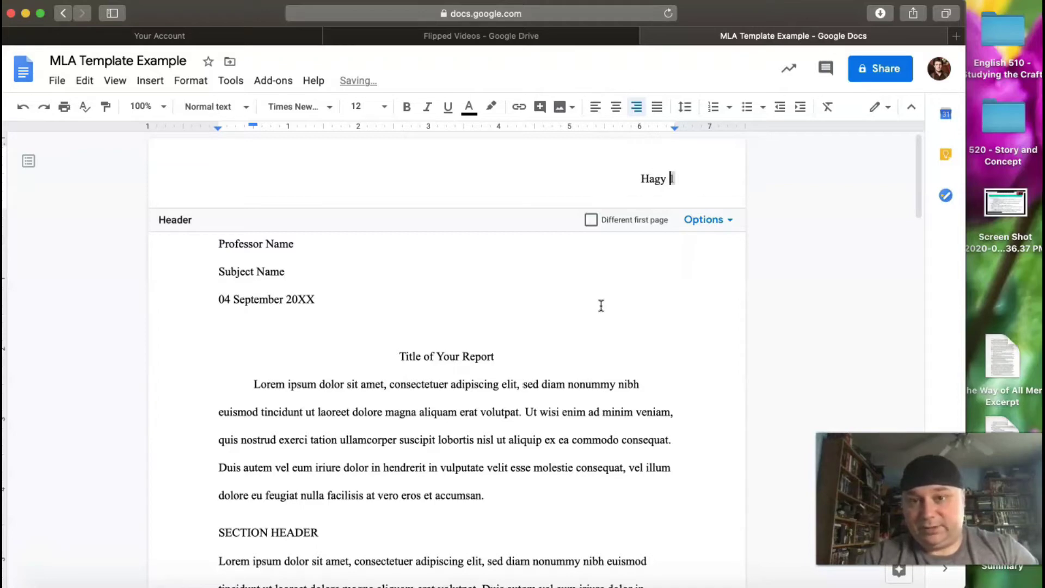
click(583, 343)
click(564, 386)
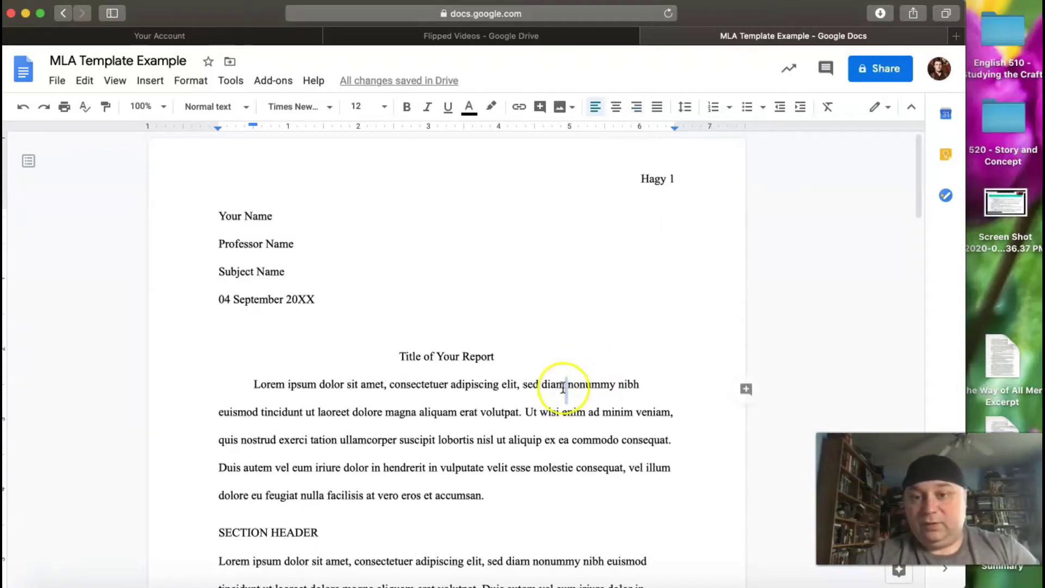
scroll(563, 388, down, 12)
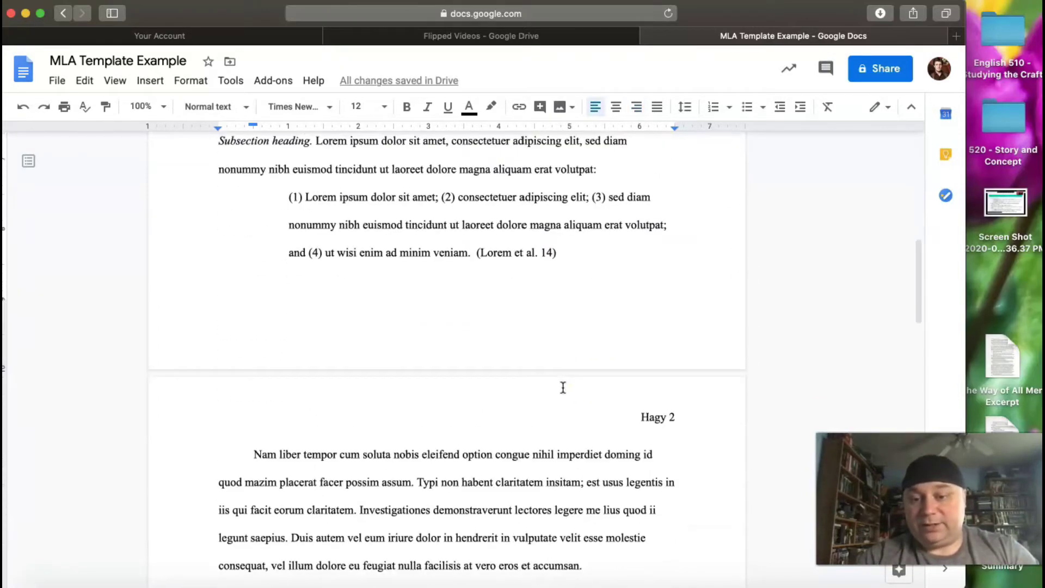
scroll(563, 387, down, 3)
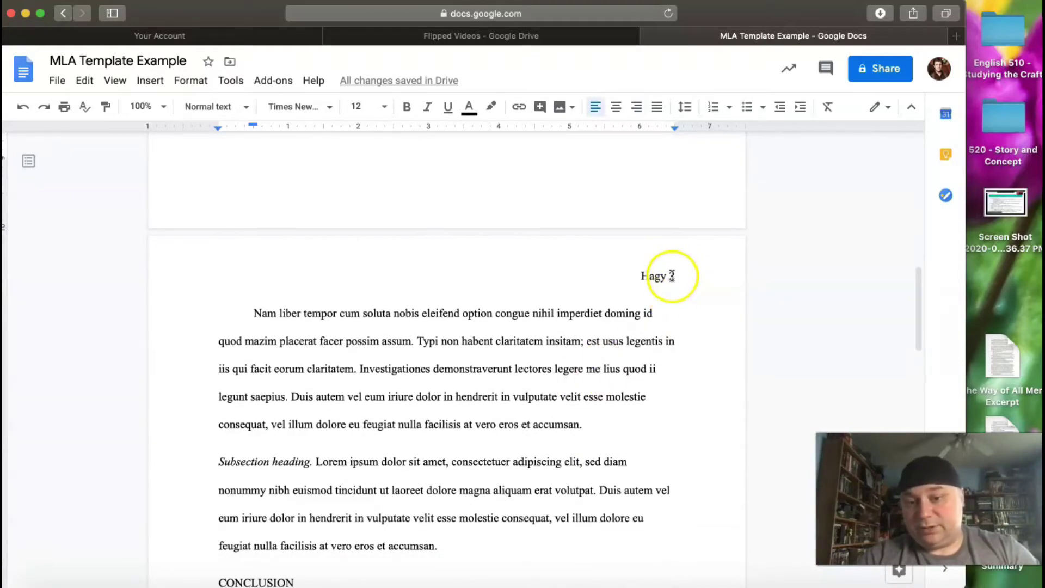
scroll(544, 452, down, 12)
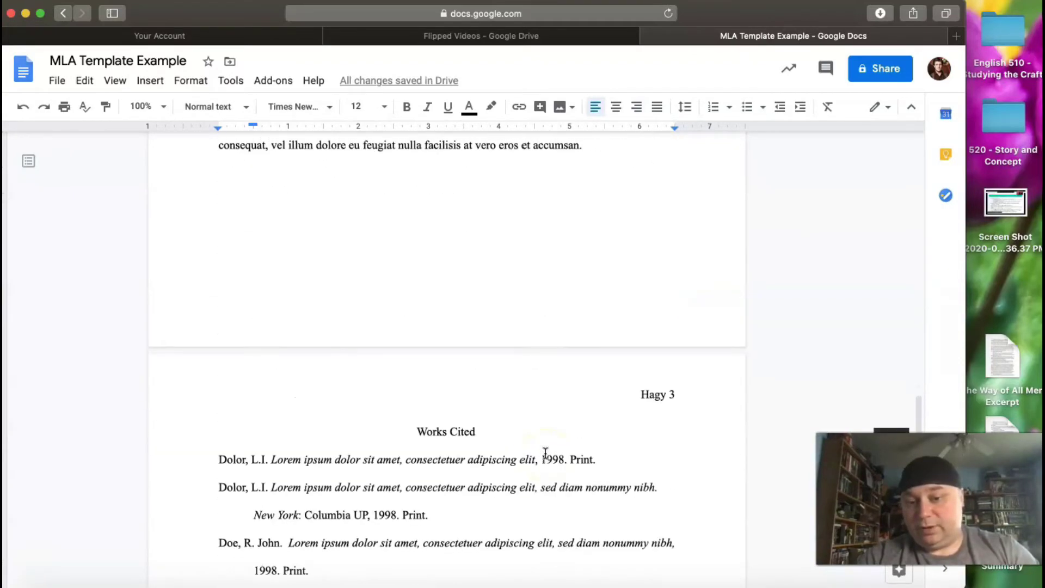
scroll(545, 452, up, 20)
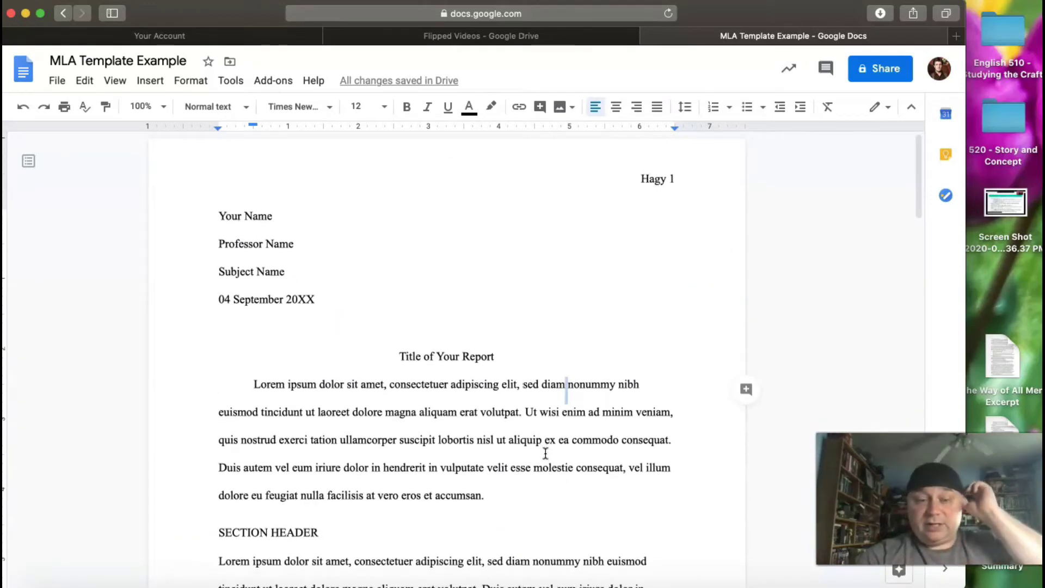
Replace the Professor Name placeholder with the professor's name.
click(270, 216)
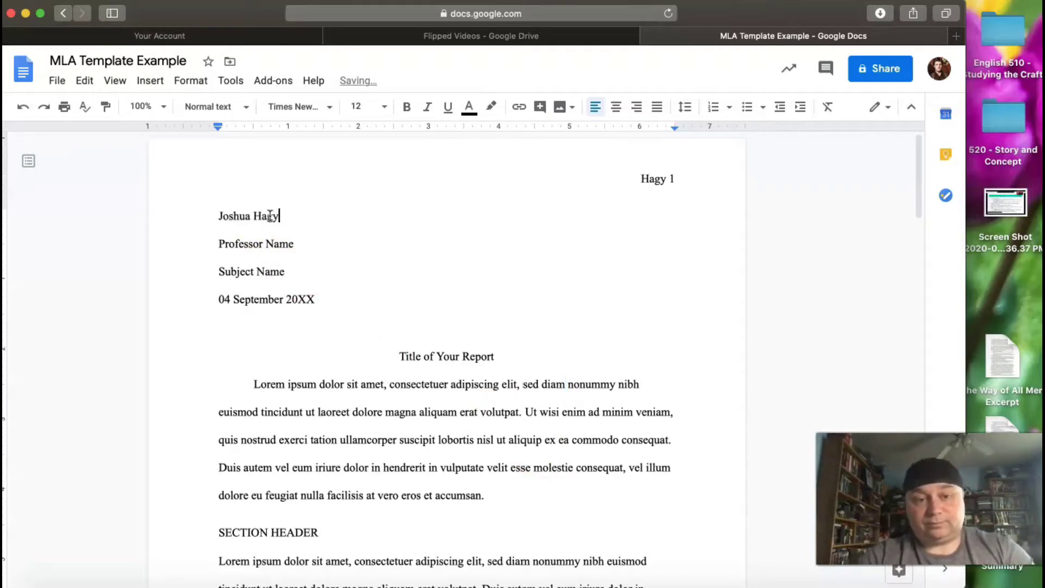
click(296, 241)
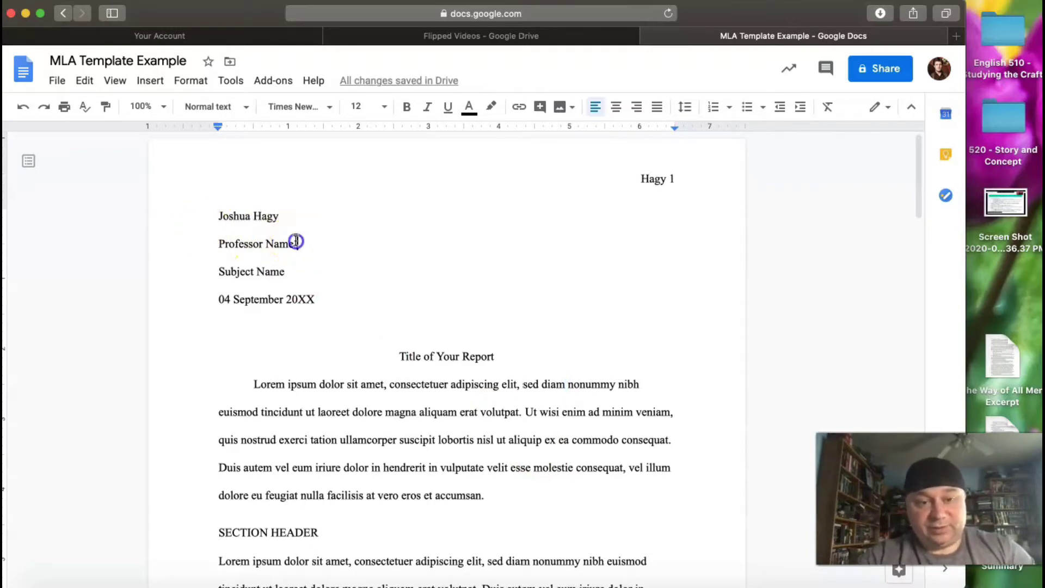
drag(296, 242, 227, 243)
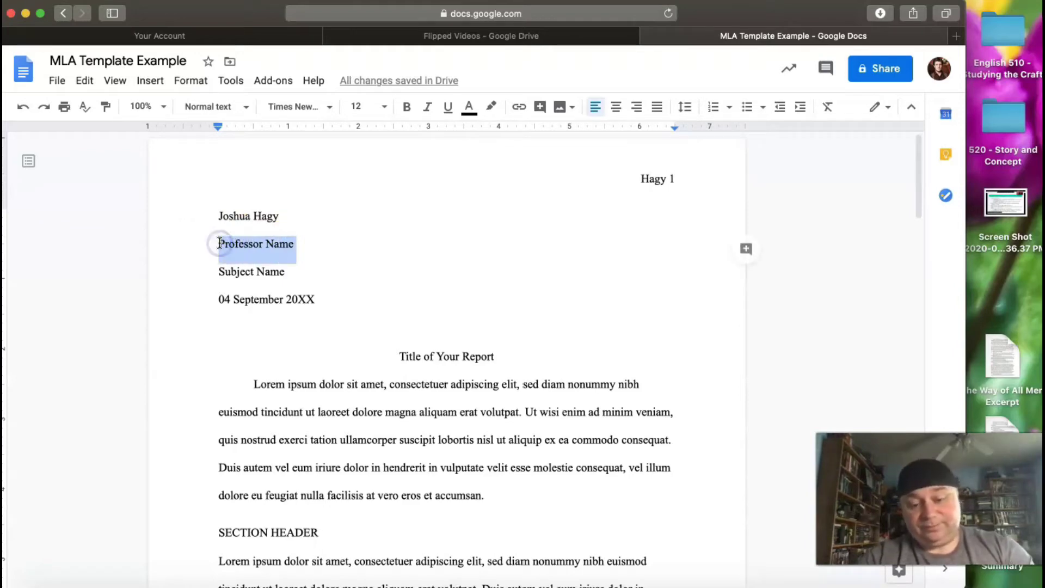
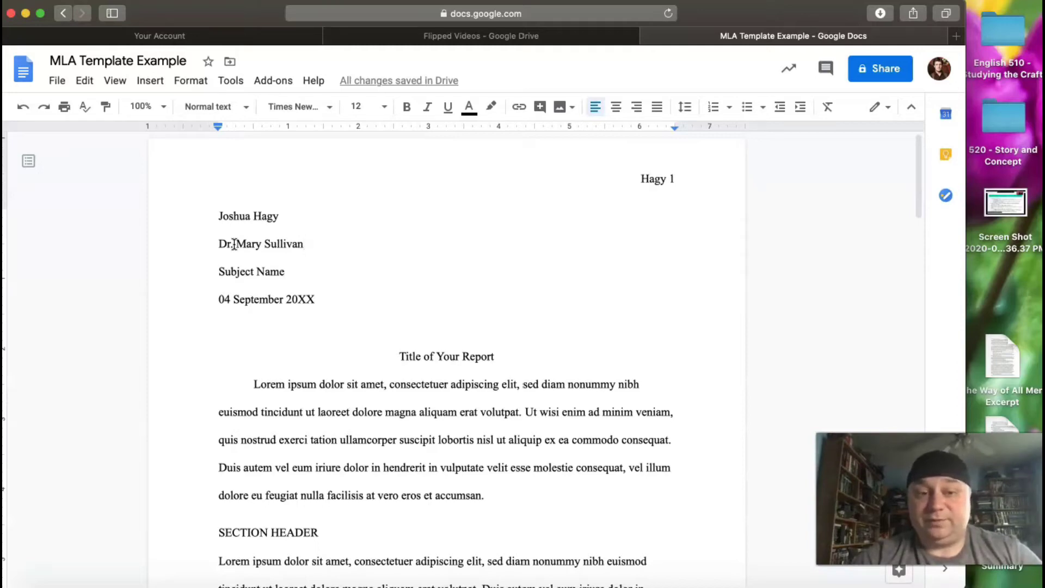
Replace the subject placeholder with ENG 520 and the date with 1 June 2020.
drag(284, 276, 221, 283)
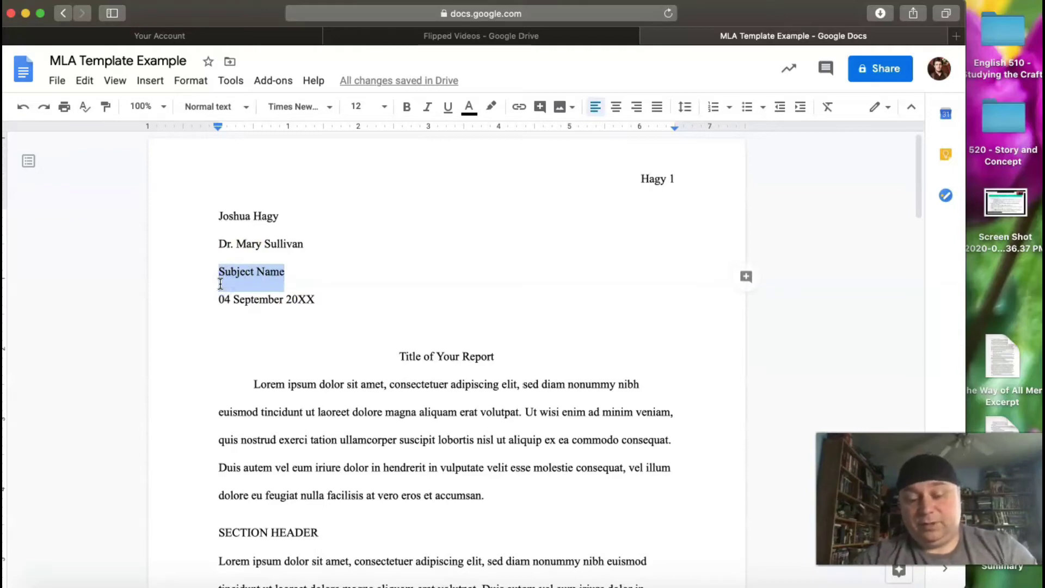
text(ENG 520)
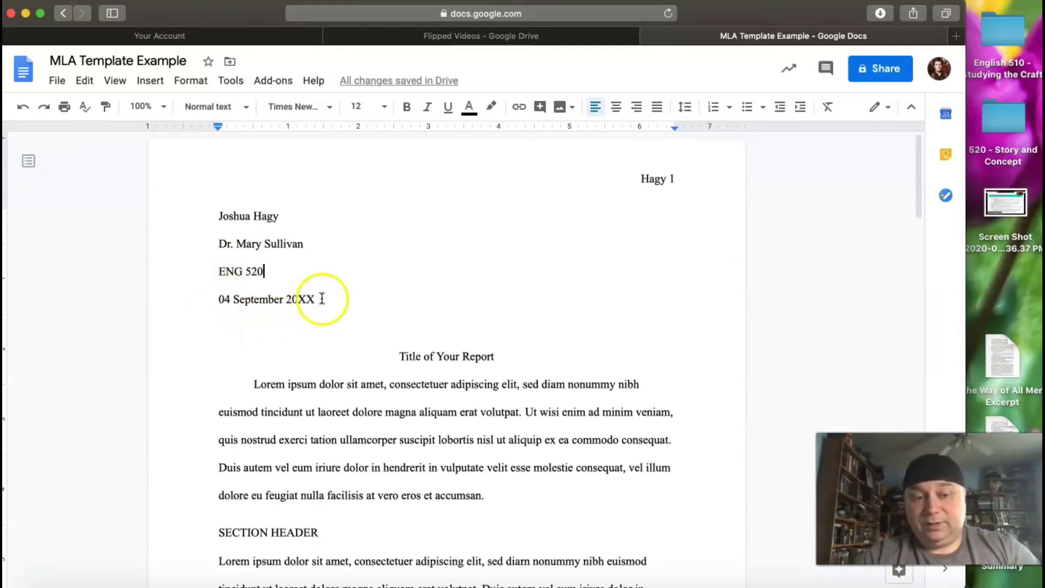
drag(314, 297, 227, 306)
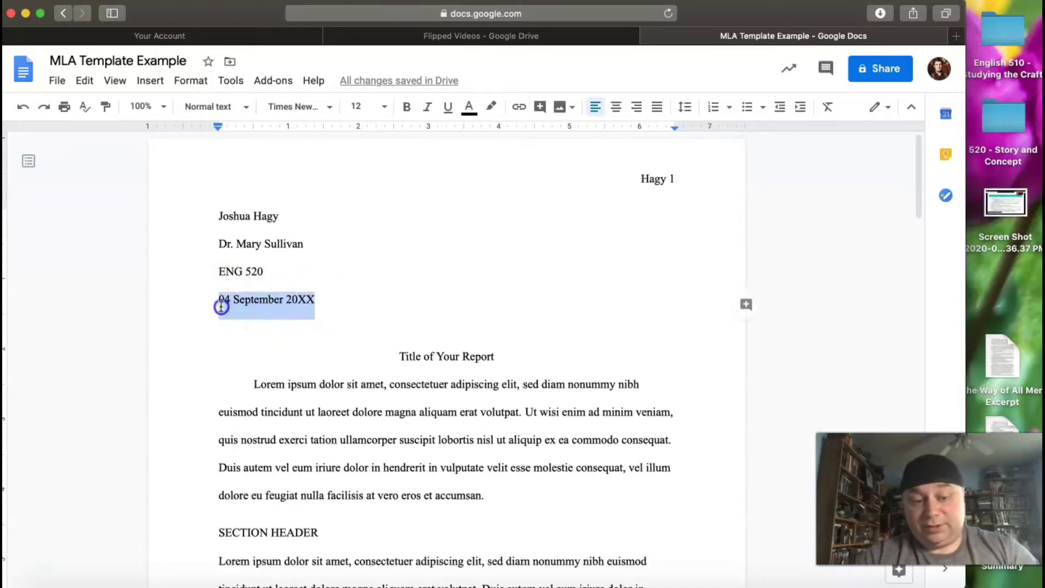
text(1 )
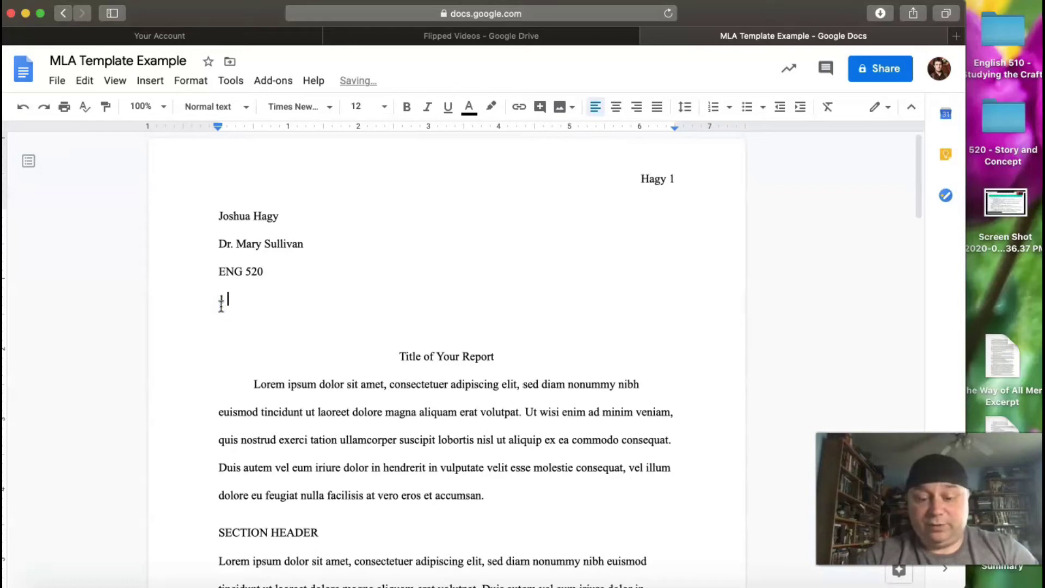
text(June 2020)
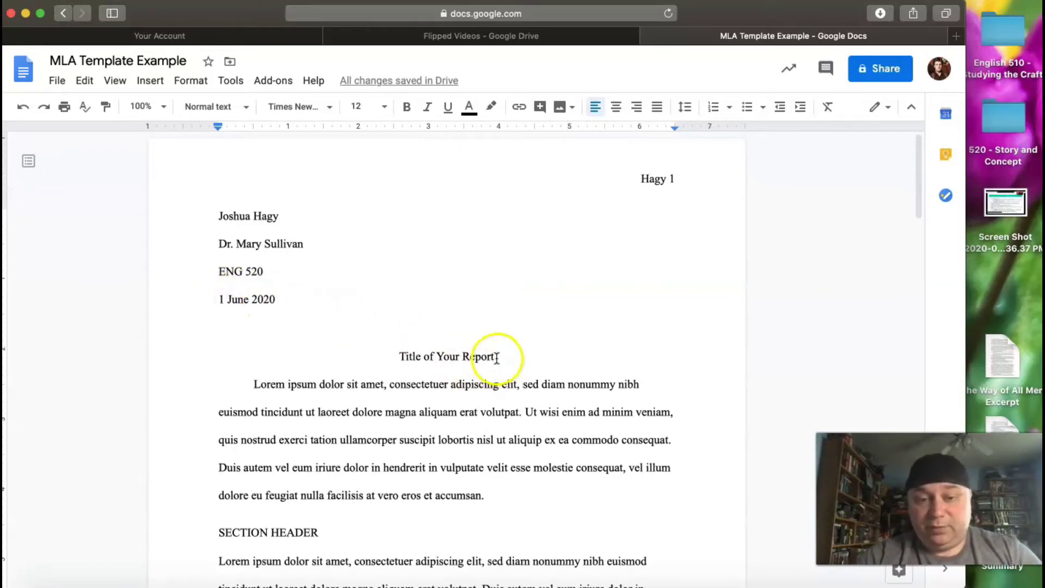
Replace 'Title of Your Report' with 'Milestone Three: An Analysis of Setting'.
drag(497, 359, 400, 375)
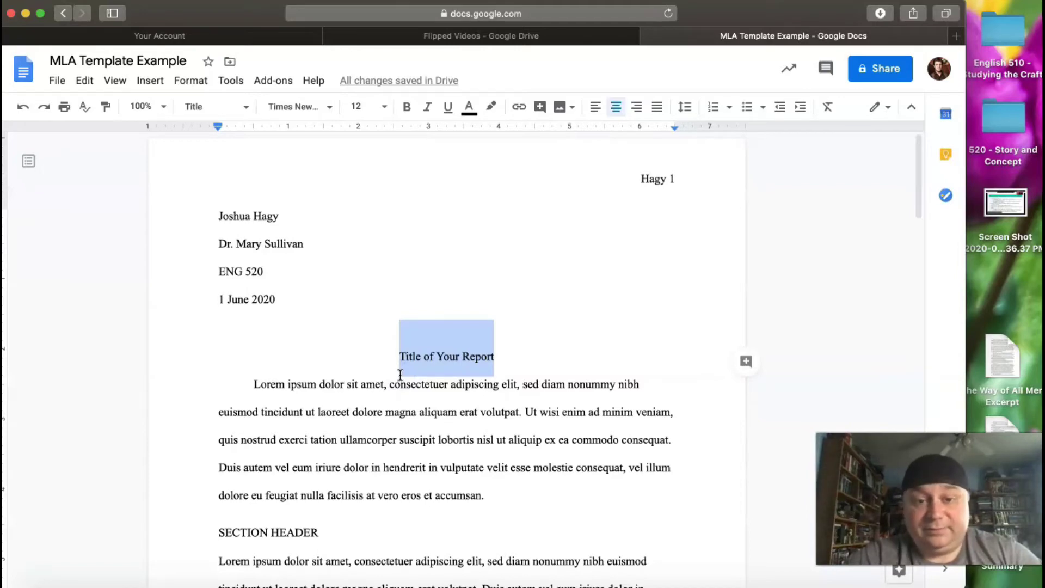
text(Mil)
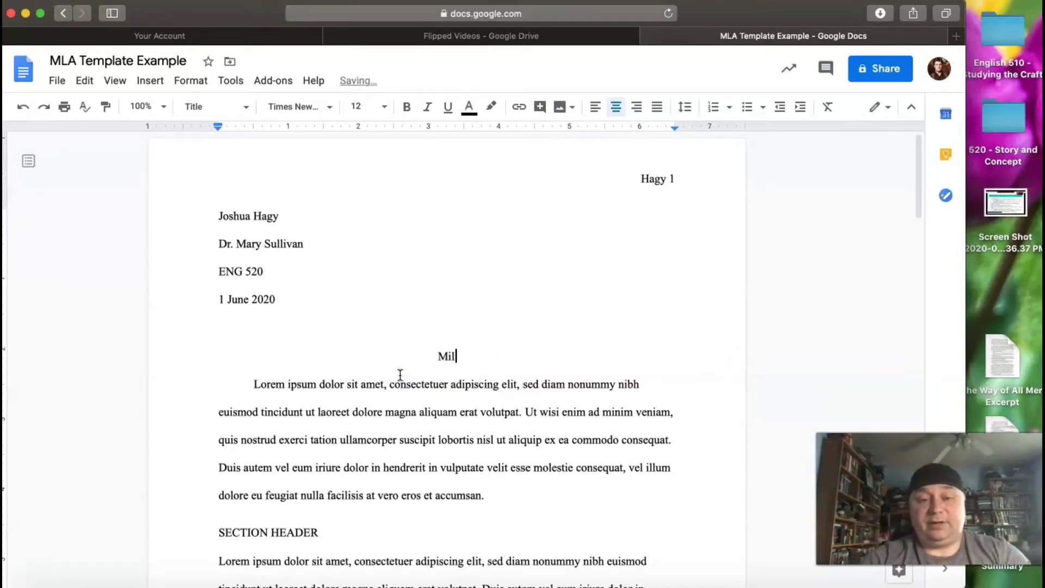
text(estone Three:)
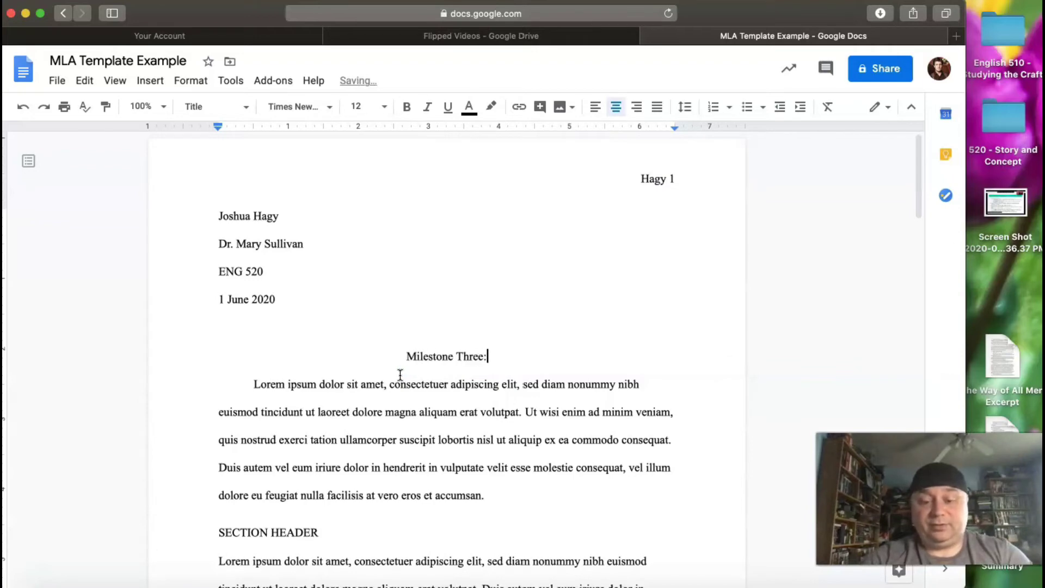
text( An Analysis of )
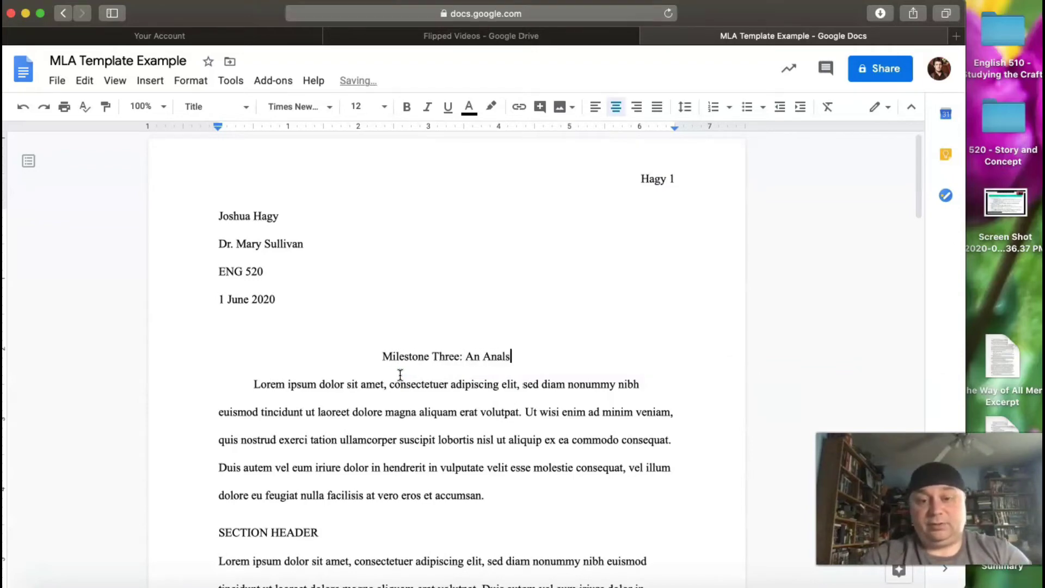
text(Setting)
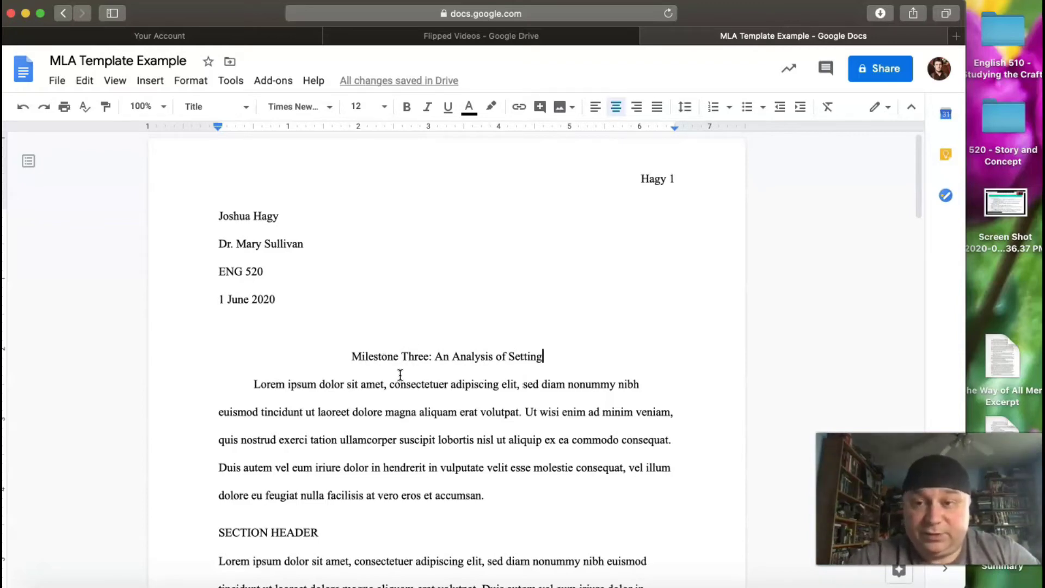
Select all Lorem ipsum body paragraphs through the conclusion, stopping before Works Cited.
scroll(653, 315, down, 2)
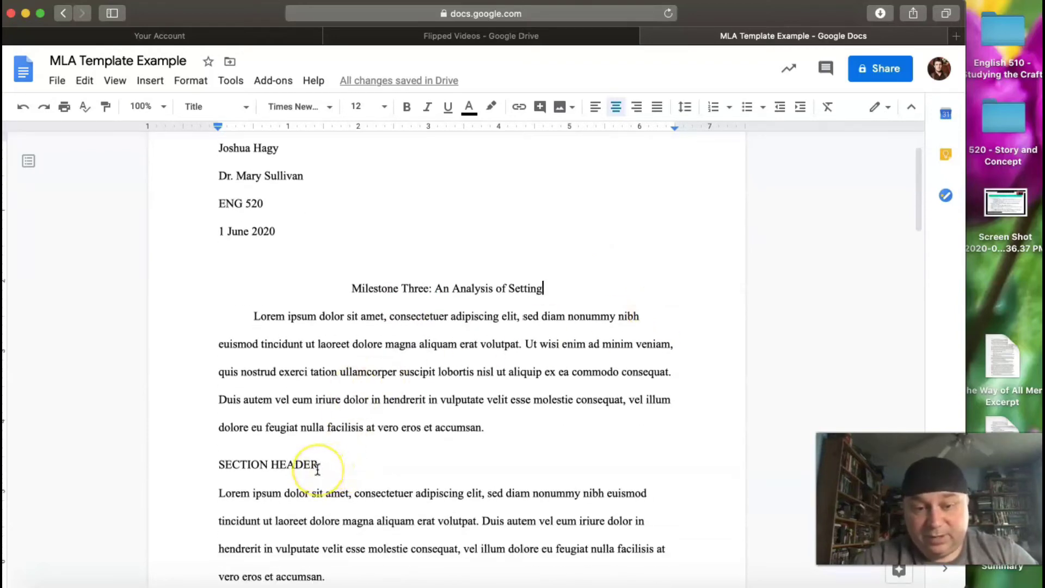
scroll(318, 469, down, 2)
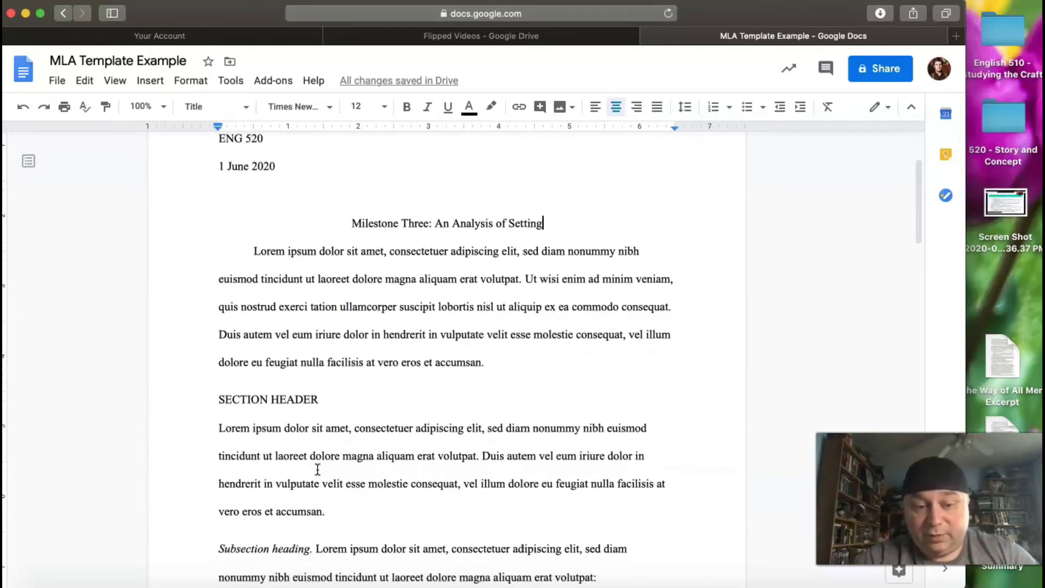
scroll(318, 469, down, 1)
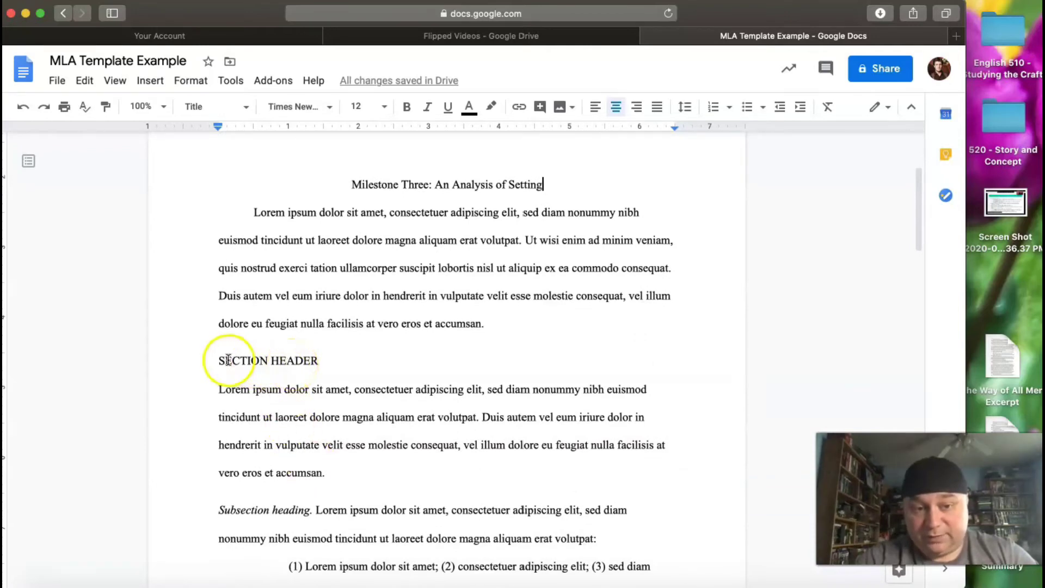
scroll(293, 451, down, 1)
scroll(292, 450, down, 20)
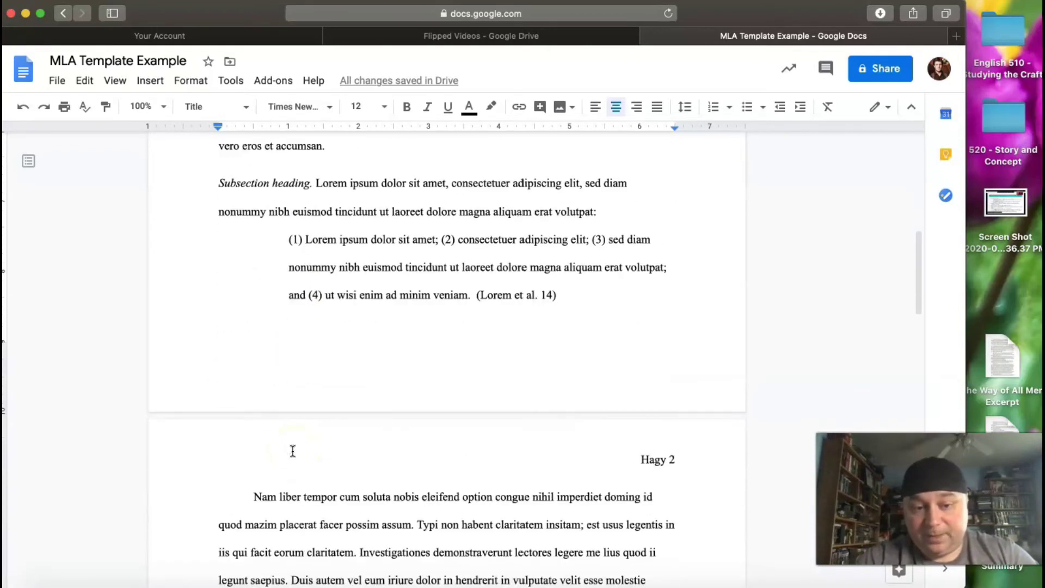
scroll(293, 451, down, 7)
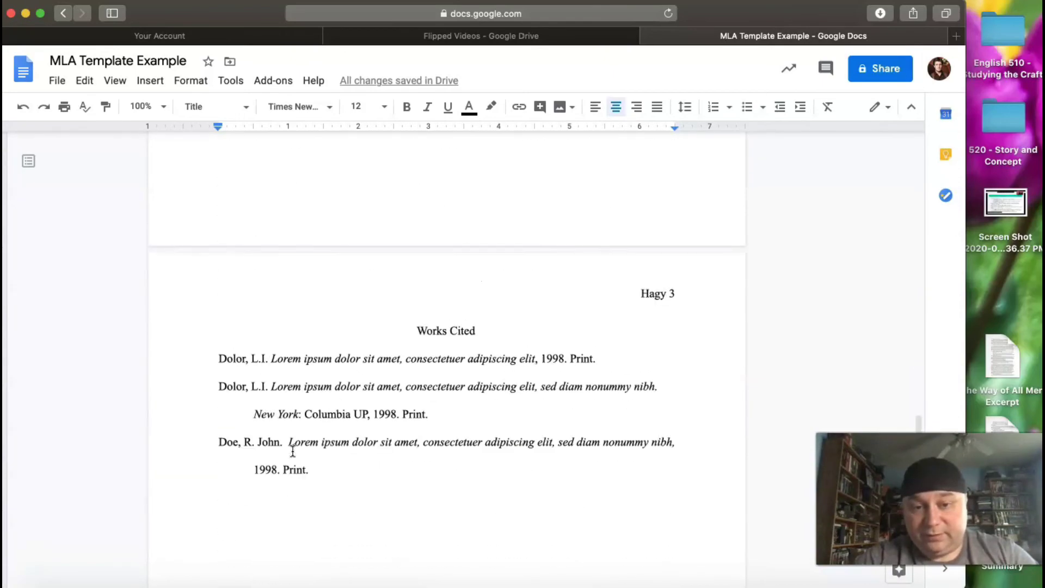
scroll(294, 449, up, 9)
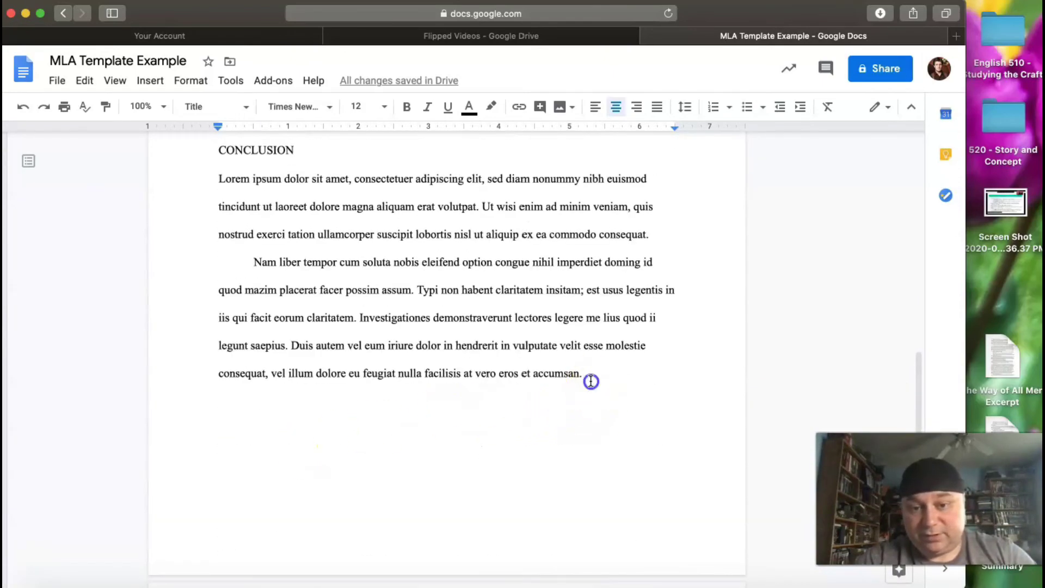
drag(588, 376, 292, 364)
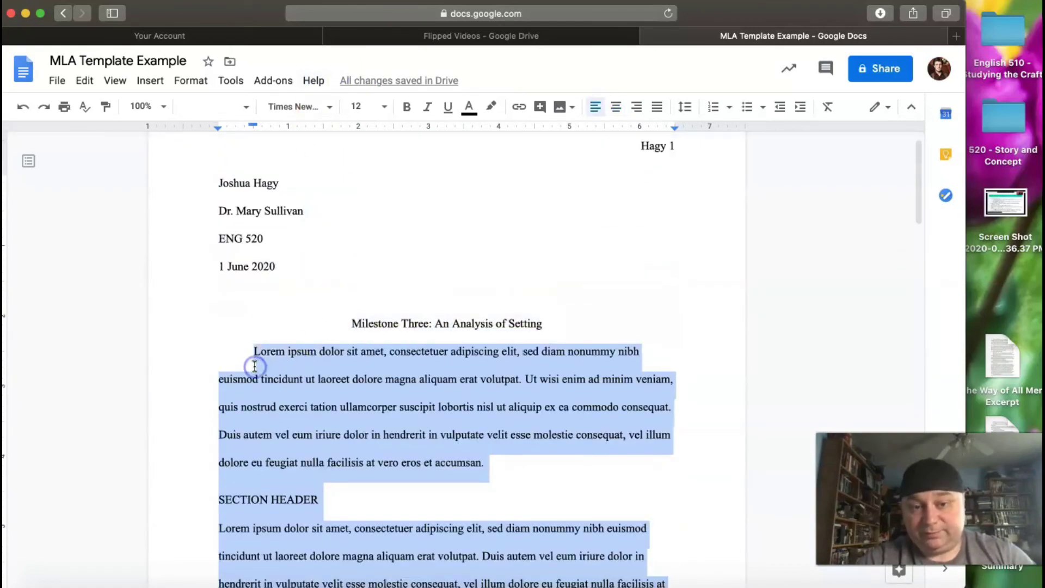
Replace the selected body text with 'Setting is an important aspect of any story or any creative writing piece.'.
key(BackSpace)
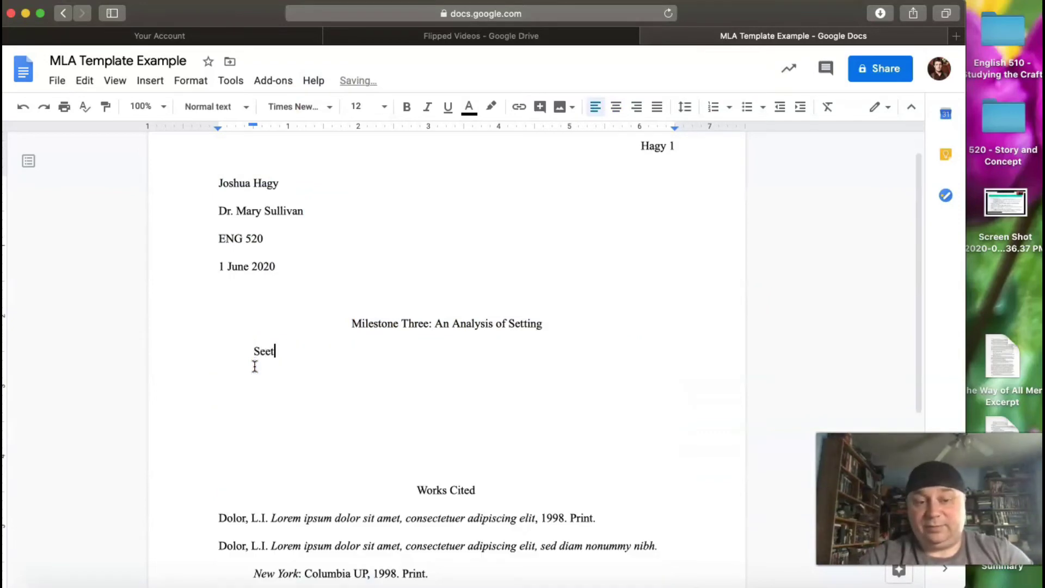
key(BackSpace)
text(tt)
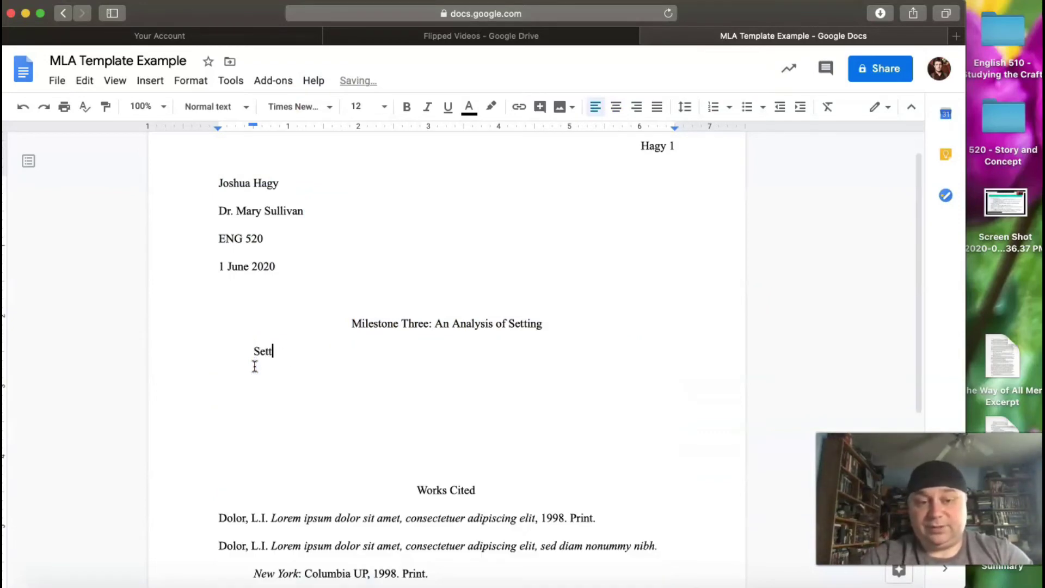
text(ing is an impor)
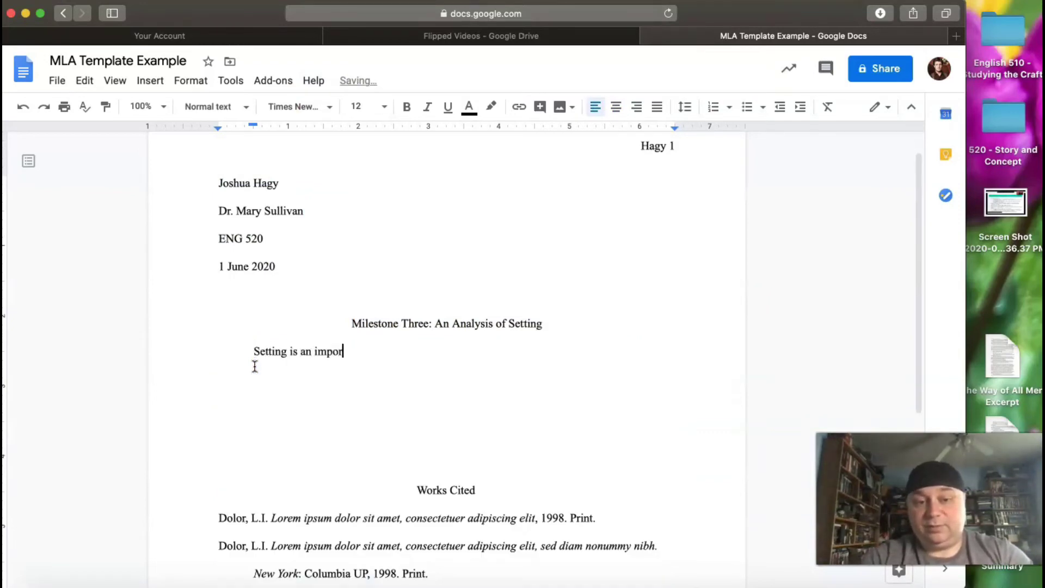
text(tant aspect of any)
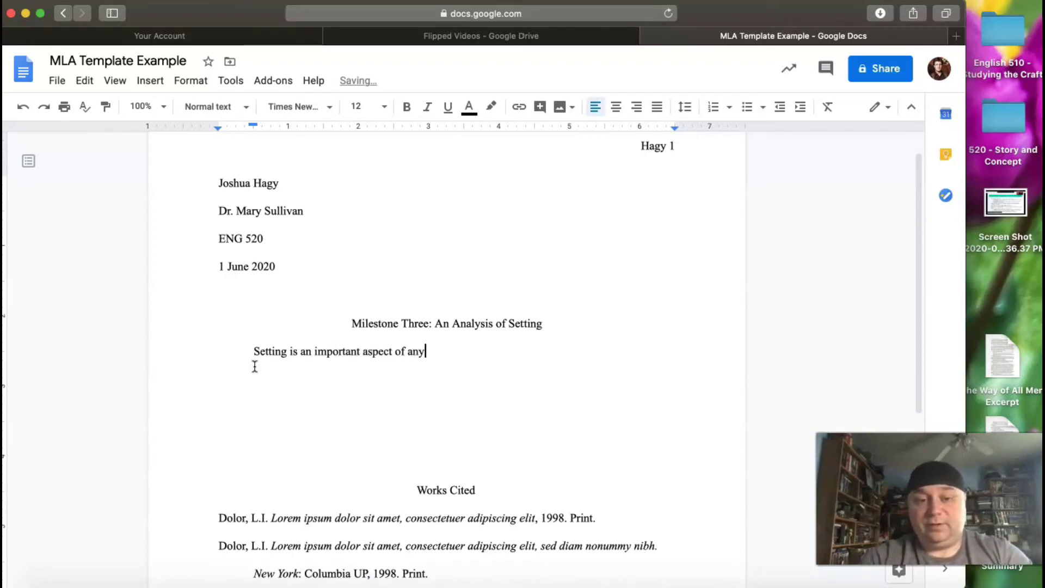
text( story or an)
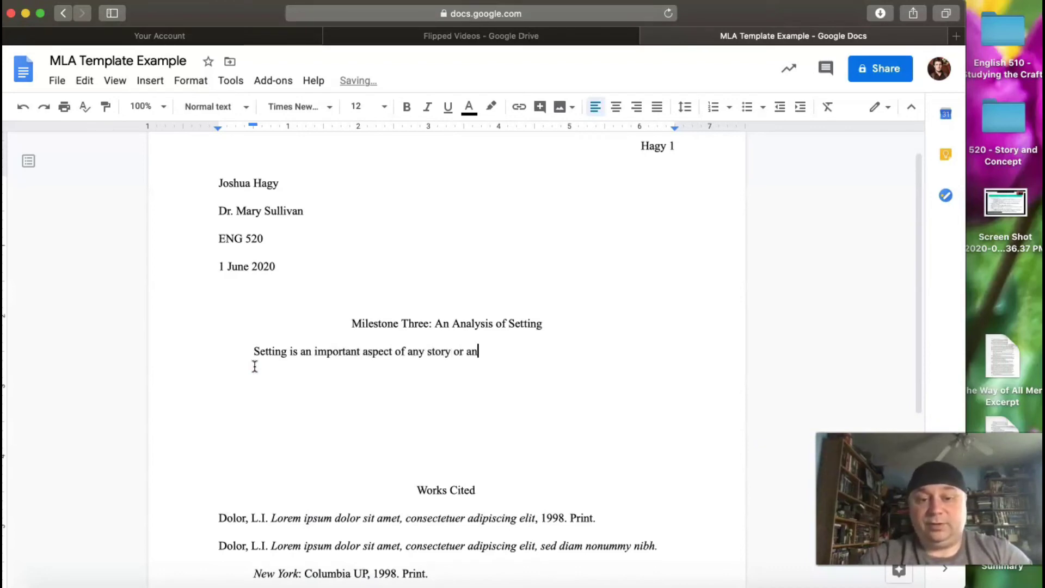
text(y creative writing piece.)
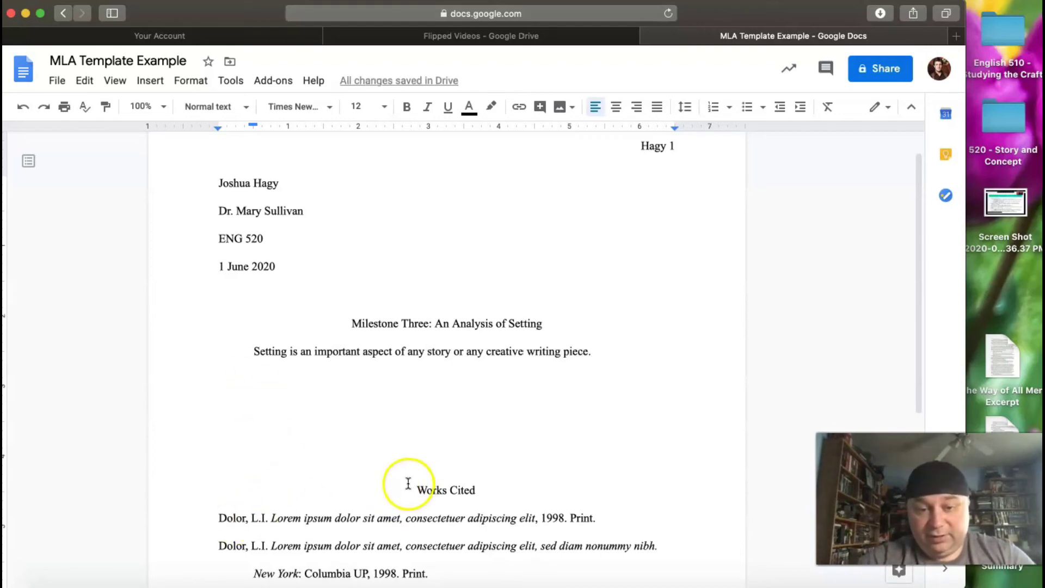
Delete the Works Cited heading, its entries and leftover blank lines.
drag(416, 490, 506, 586)
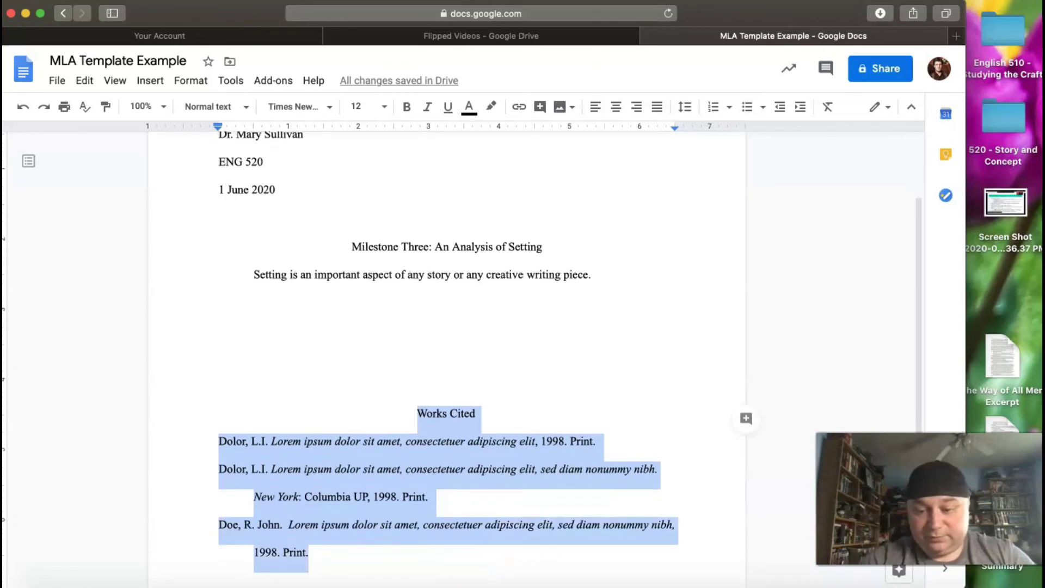
key(BackSpace)
key(BackSpace)
key(BackSpace)
key(BackSpace)
key(BackSpace)
key(BackSpace)
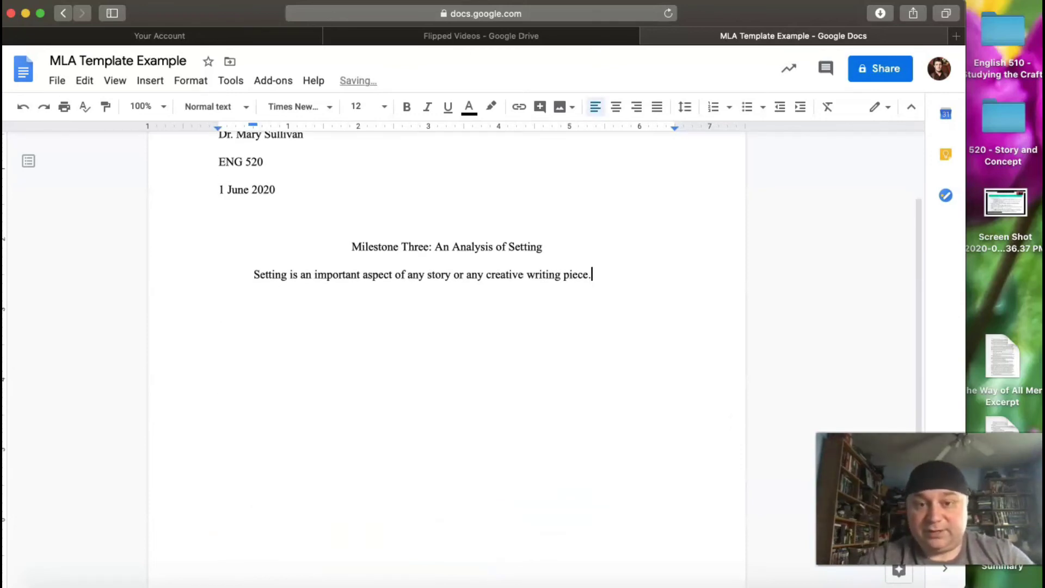
scroll(597, 581, up, 3)
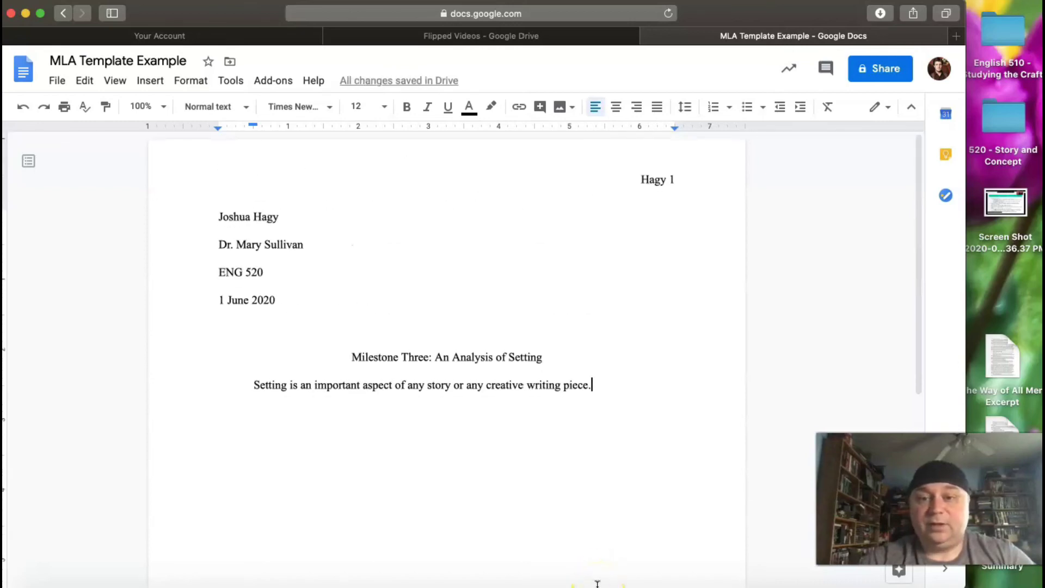